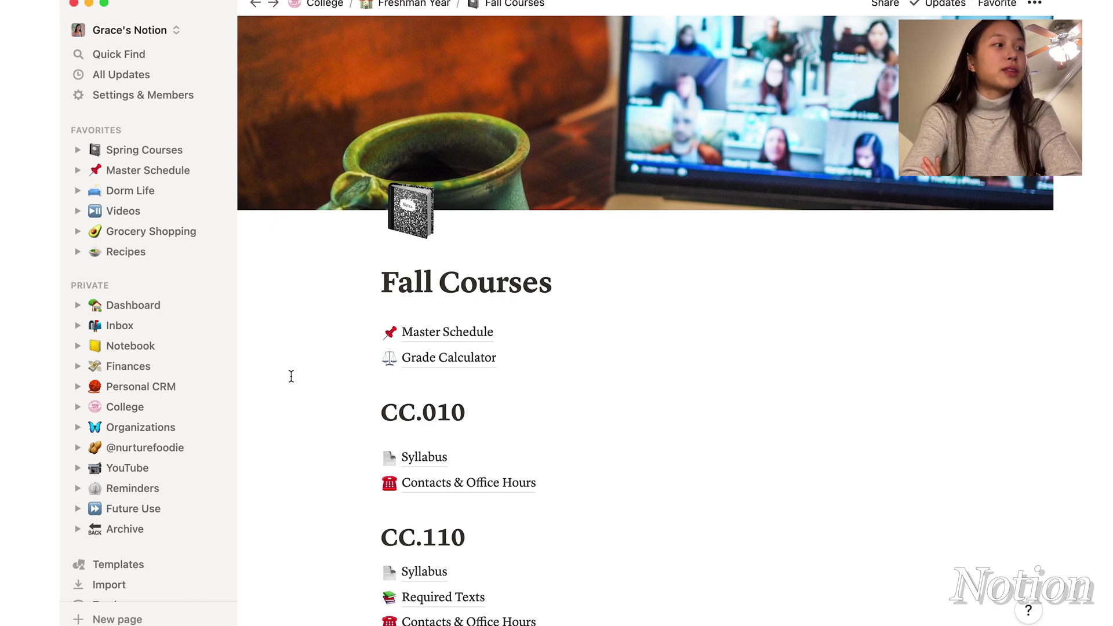
{"action": "scroll", "coordinate": [435, 300], "scroll_direction": "down", "scroll_amount": 2}
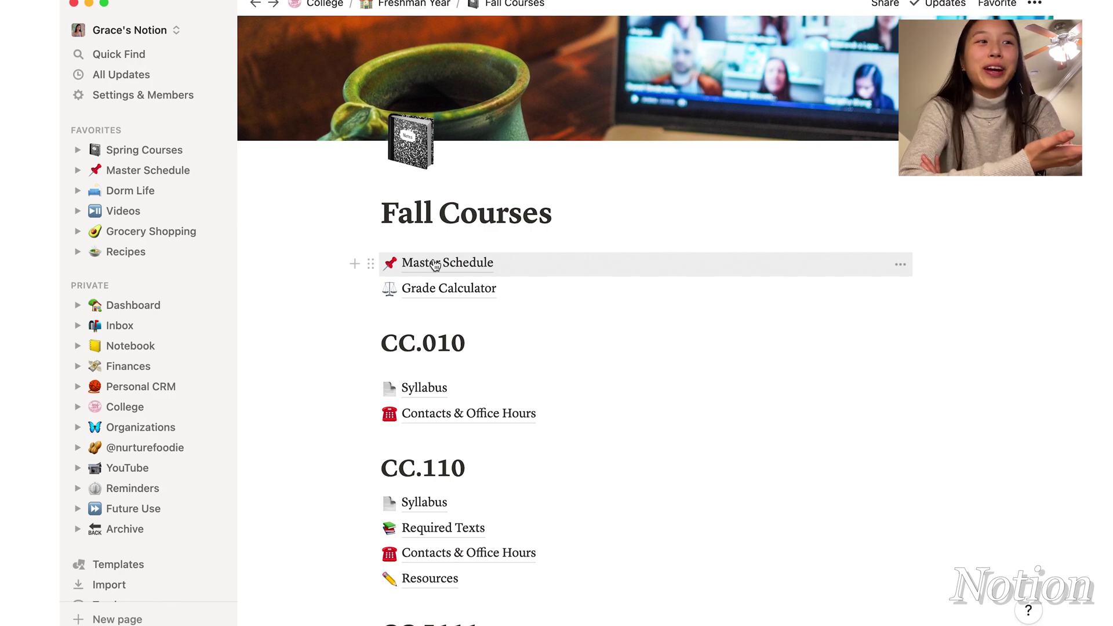
{"action": "scroll", "coordinate": [435, 265], "scroll_direction": "down", "scroll_amount": 5}
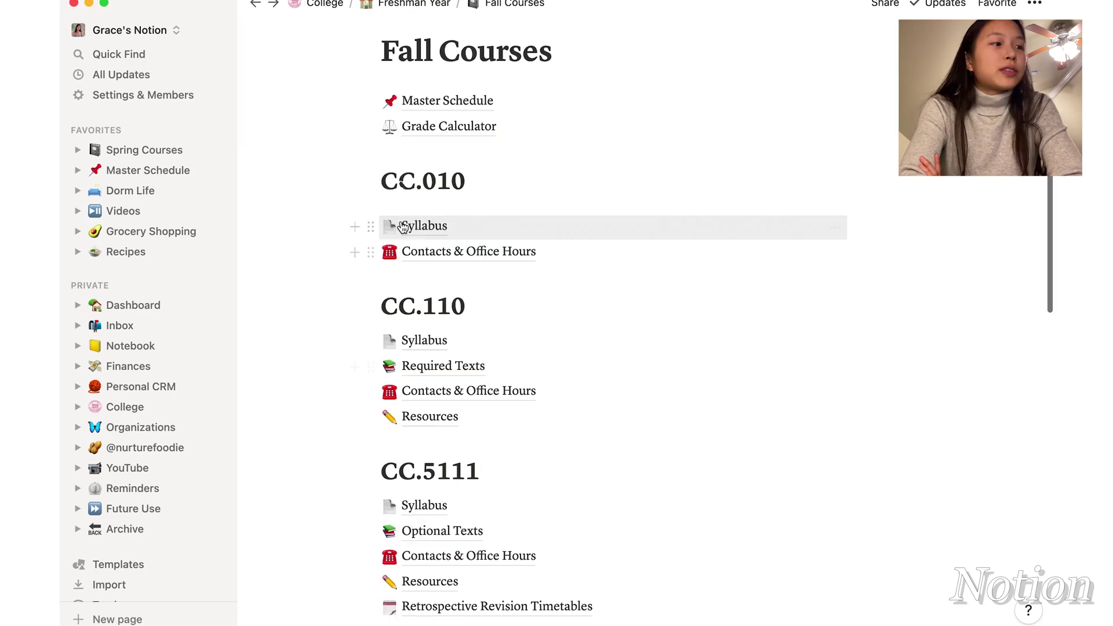
Scroll past the highlighted CC.010 heading on Fall Courses and open CC.5111's Syllabus.
{"action": "left_click_drag", "start_coordinate": [403, 227], "coordinate": [400, 232]}
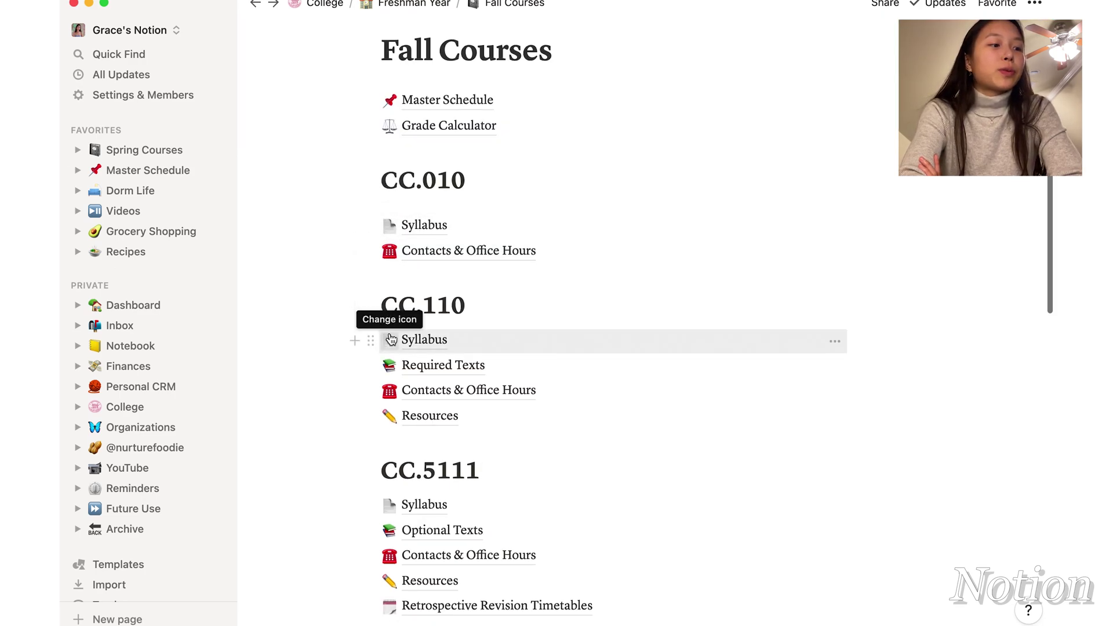
{"action": "scroll", "coordinate": [383, 322], "scroll_direction": "down", "scroll_amount": 1}
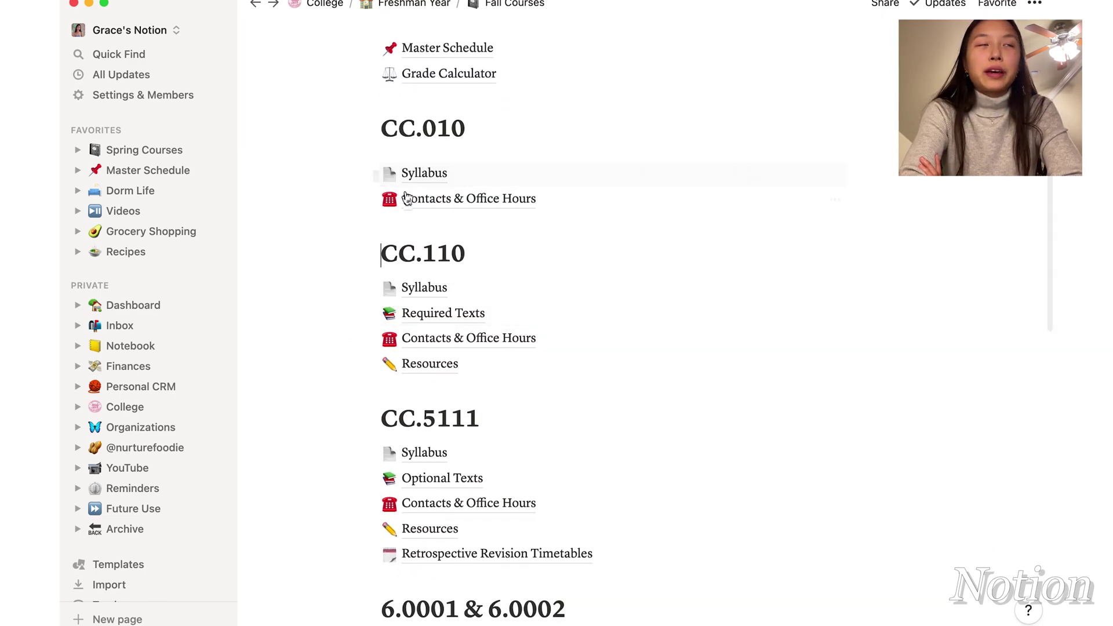
{"action": "left_click_drag", "start_coordinate": [382, 128], "coordinate": [466, 131]}
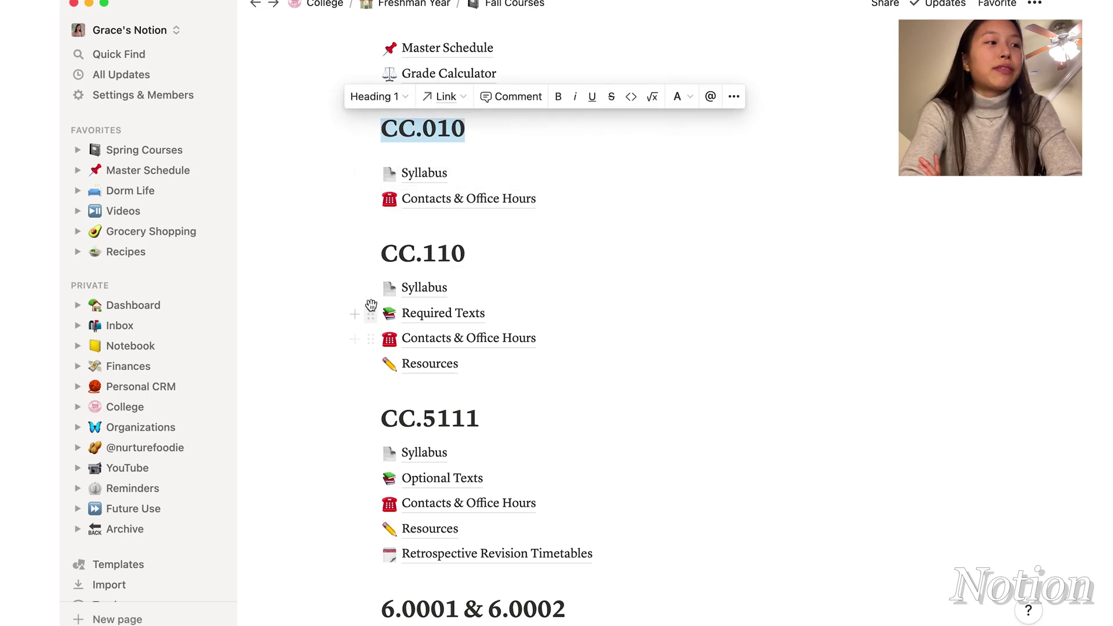
{"action": "left_click", "coordinate": [338, 580]}
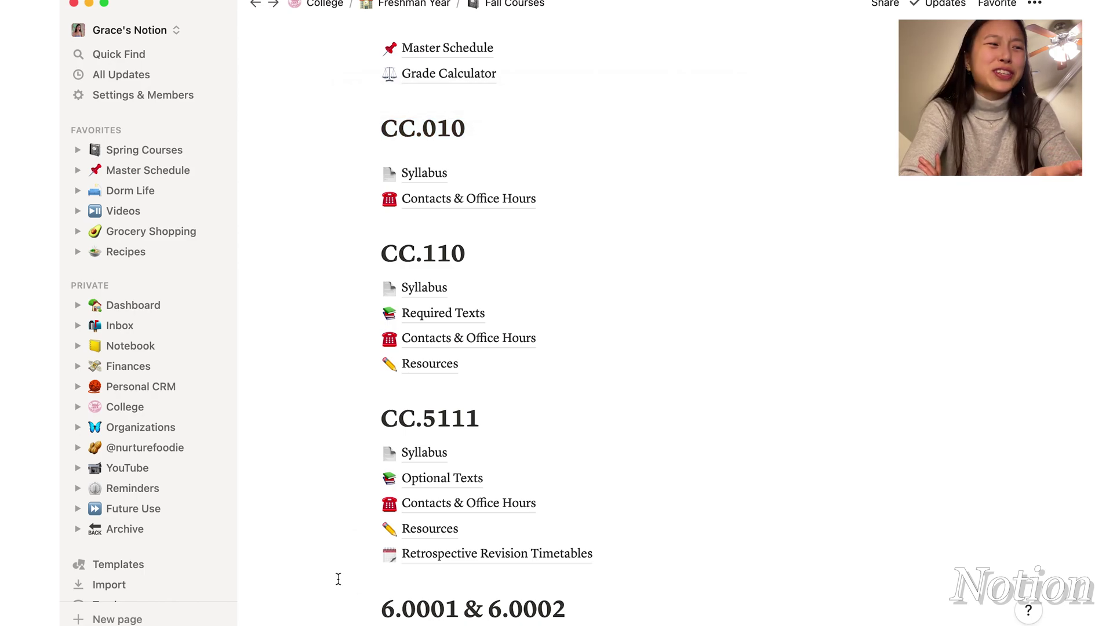
{"action": "scroll", "coordinate": [339, 580], "scroll_direction": "down", "scroll_amount": 3}
{"action": "left_click_drag", "start_coordinate": [481, 240], "coordinate": [381, 240]}
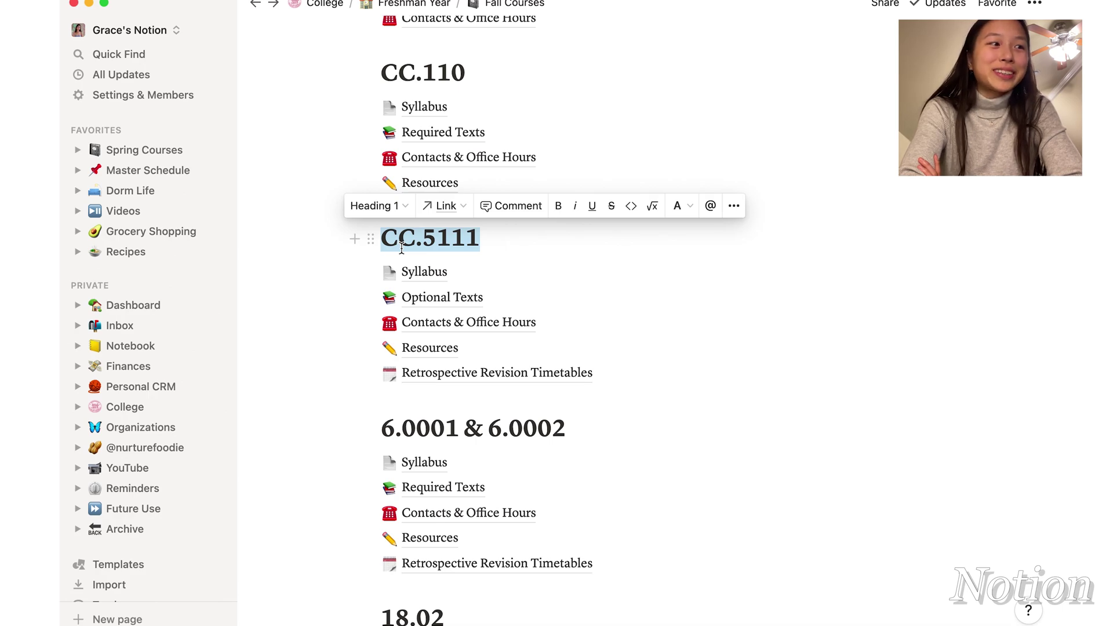
{"action": "key", "text": "Right"}
{"action": "scroll", "coordinate": [341, 221], "scroll_direction": "up", "scroll_amount": 1}
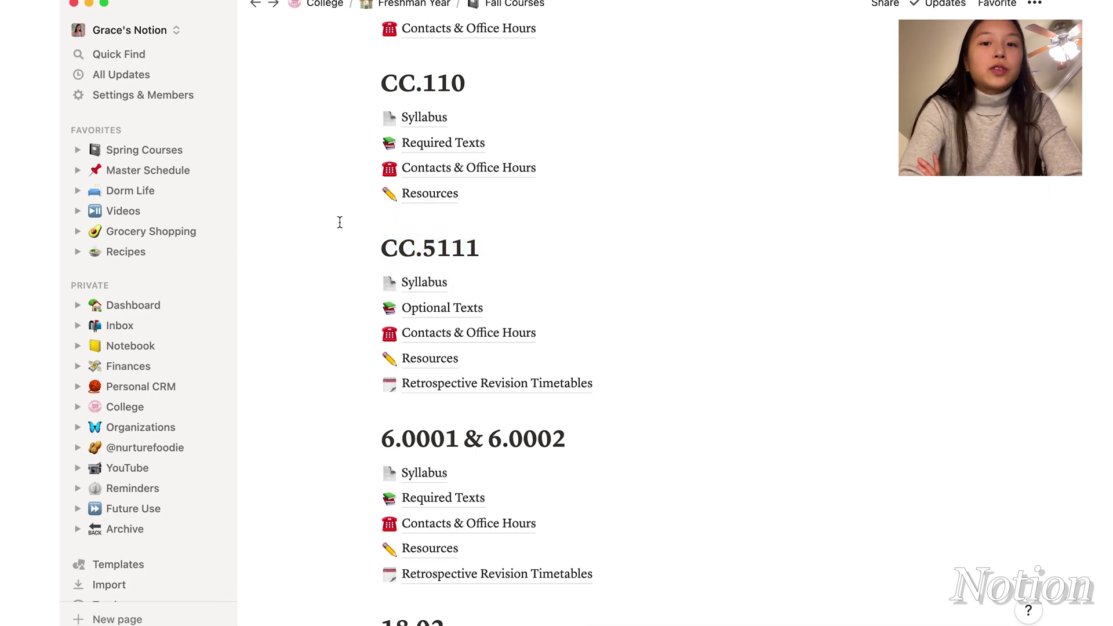
{"action": "scroll", "coordinate": [340, 221], "scroll_direction": "up", "scroll_amount": 2}
{"action": "scroll", "coordinate": [340, 221], "scroll_direction": "down", "scroll_amount": 3}
{"action": "scroll", "coordinate": [339, 222], "scroll_direction": "down", "scroll_amount": 1}
{"action": "scroll", "coordinate": [340, 223], "scroll_direction": "up", "scroll_amount": 2}
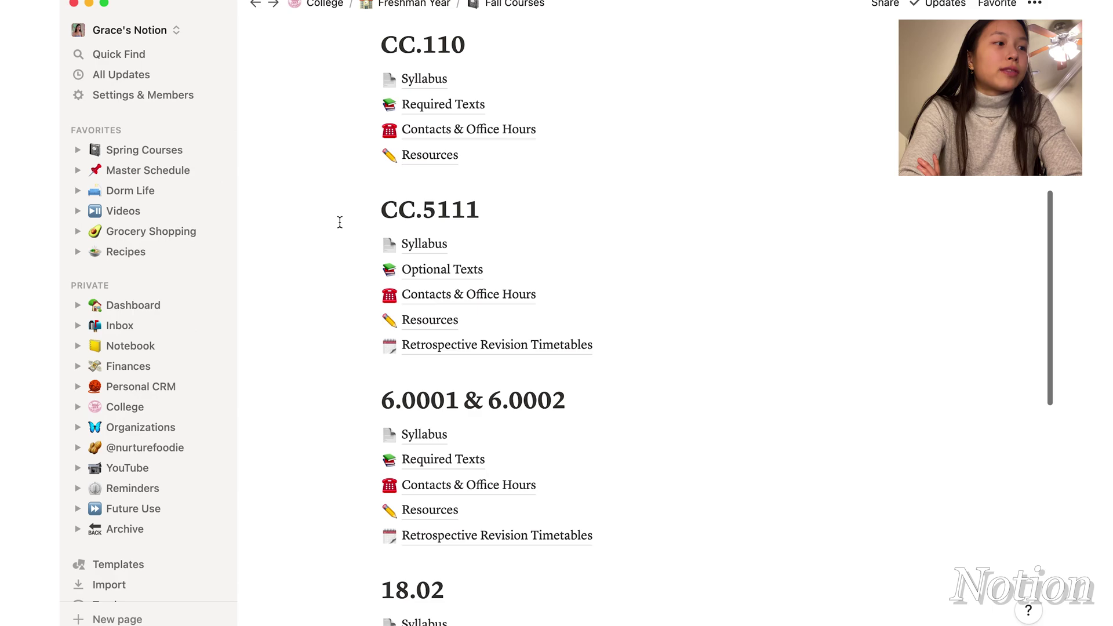
{"action": "mouse_move", "coordinate": [425, 243]}
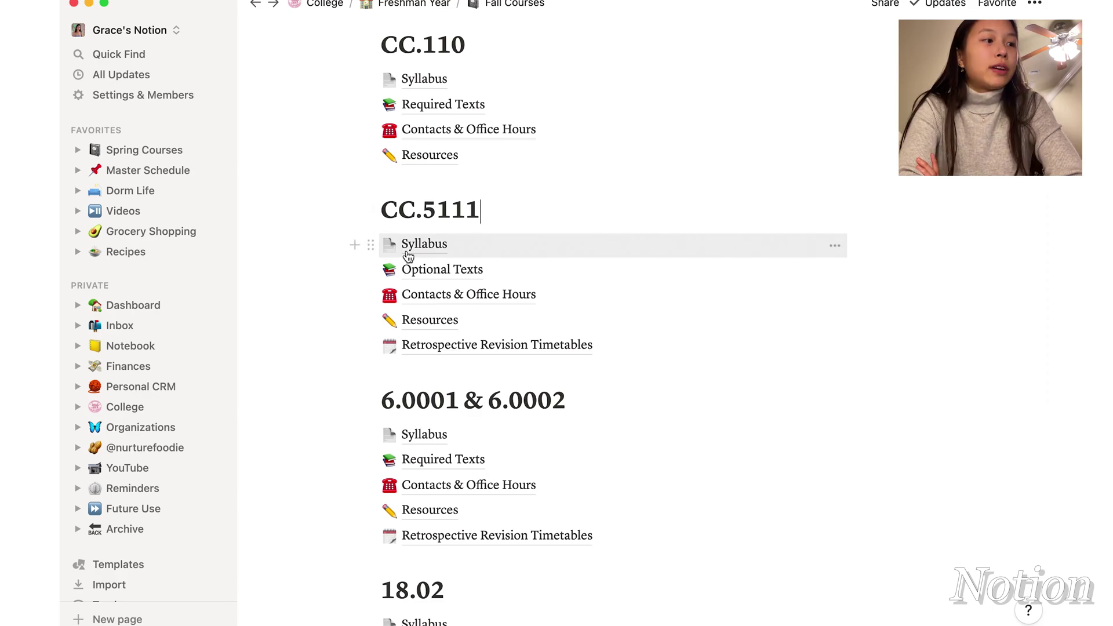
{"action": "left_click", "coordinate": [421, 249]}
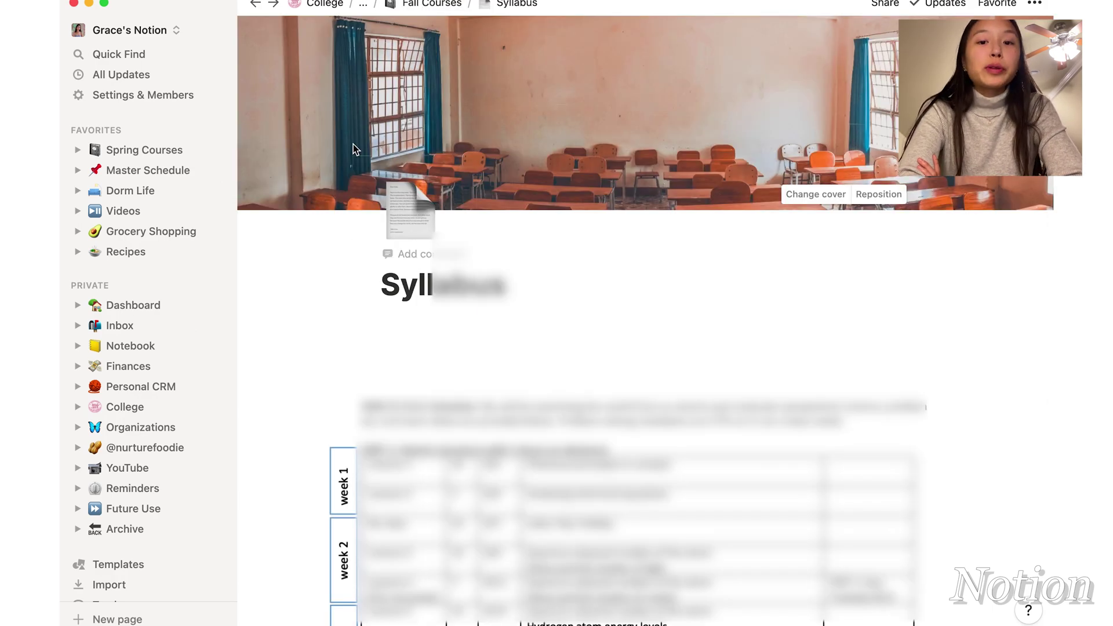
{"action": "scroll", "coordinate": [423, 308], "scroll_direction": "down", "scroll_amount": 1}
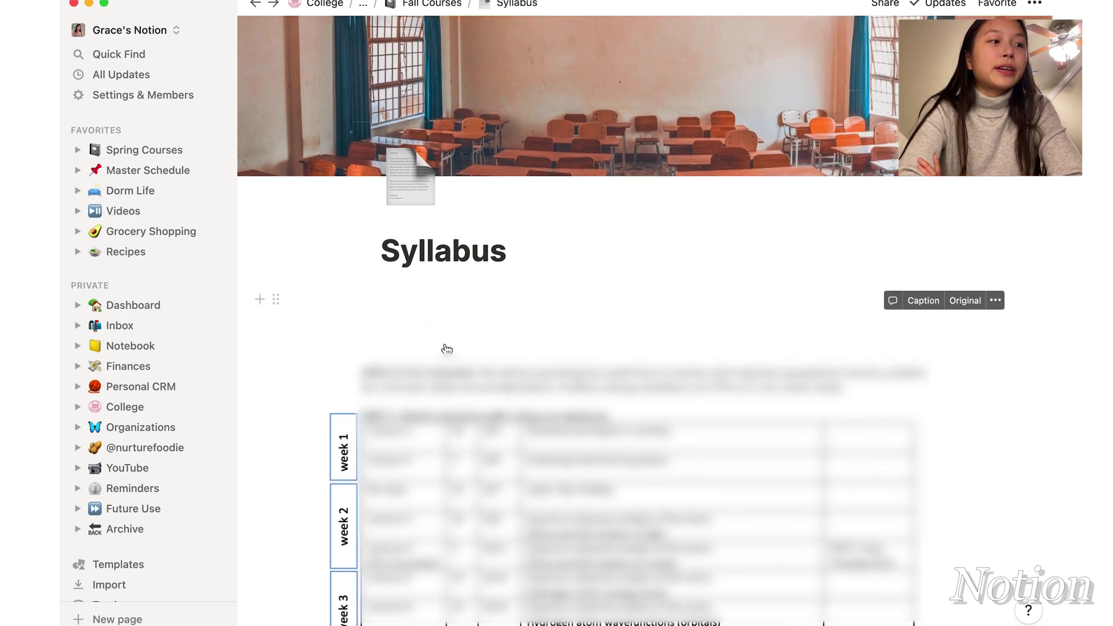
{"action": "scroll", "coordinate": [447, 349], "scroll_direction": "down", "scroll_amount": 10}
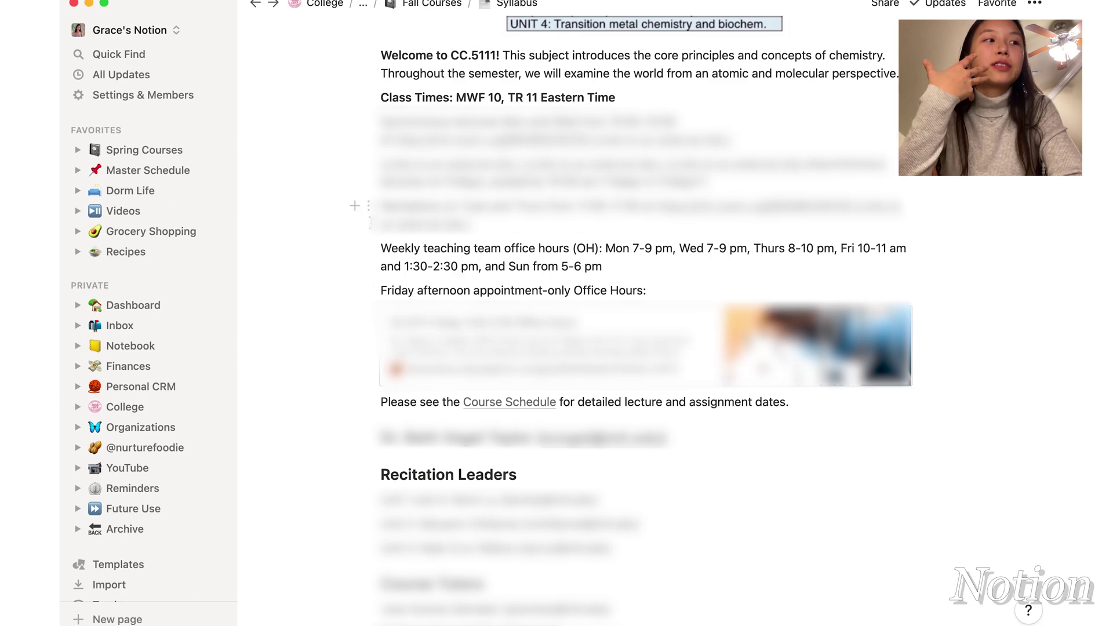
{"action": "mouse_move", "coordinate": [639, 215]}
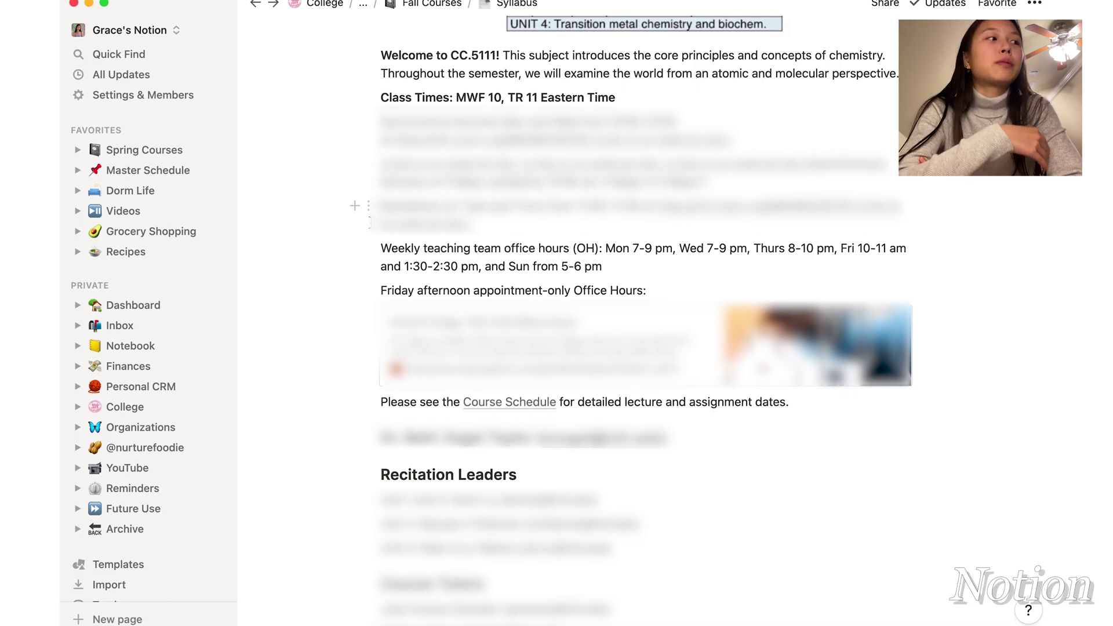
From Fall Courses, preview CC.5111's Optional Texts, Contacts & Office Hours, then Resources.
{"action": "left_click", "coordinate": [432, 5]}
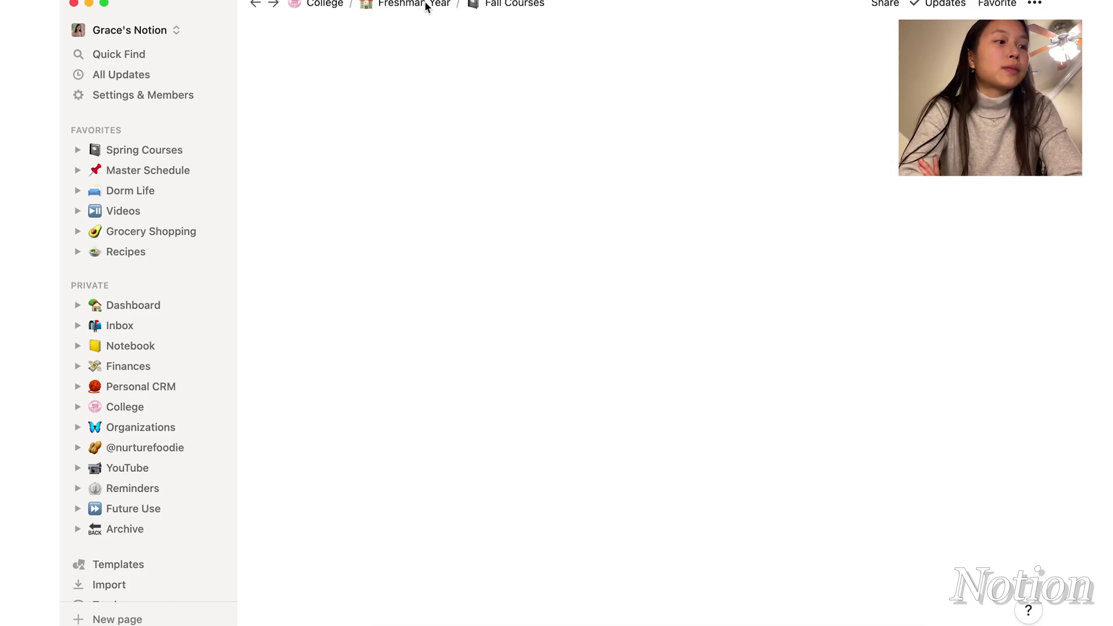
{"action": "scroll", "coordinate": [461, 313], "scroll_direction": "down", "scroll_amount": 3}
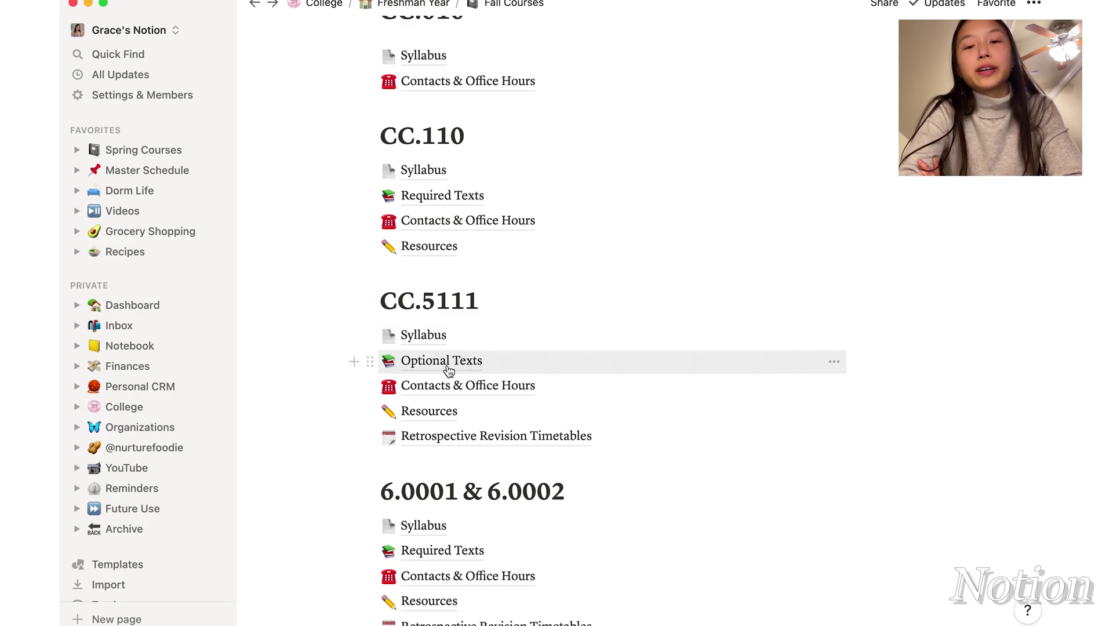
{"action": "left_click", "coordinate": [449, 371]}
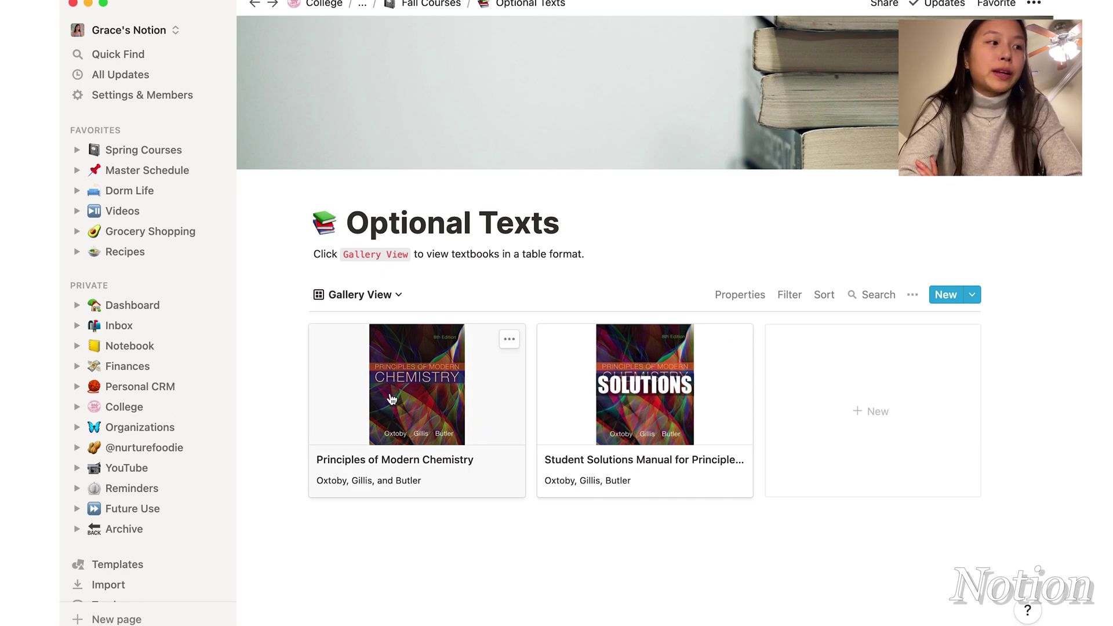
{"action": "key", "text": "super+bracketleft"}
{"action": "scroll", "coordinate": [461, 314], "scroll_direction": "down", "scroll_amount": 4}
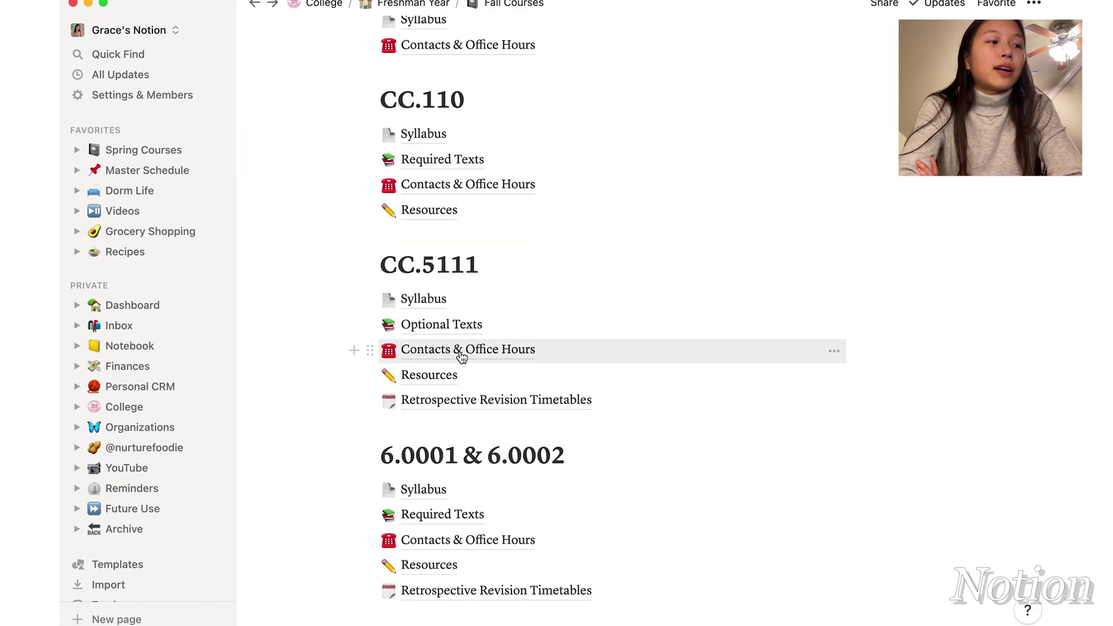
{"action": "left_click", "coordinate": [461, 351]}
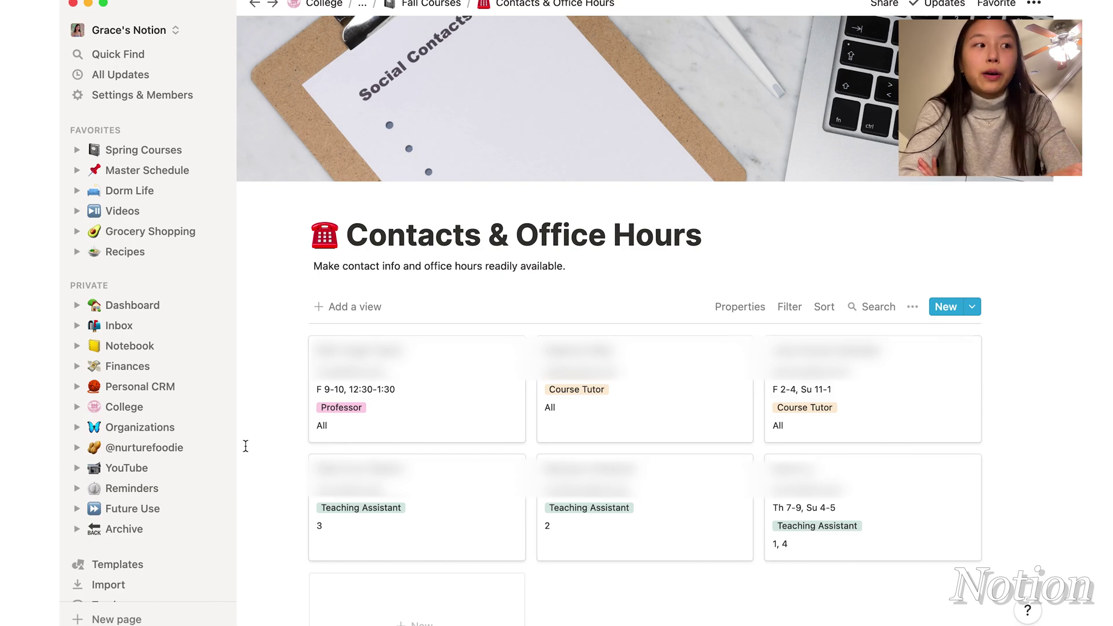
{"action": "key", "text": "super+bracketleft"}
{"action": "left_click", "coordinate": [435, 387]}
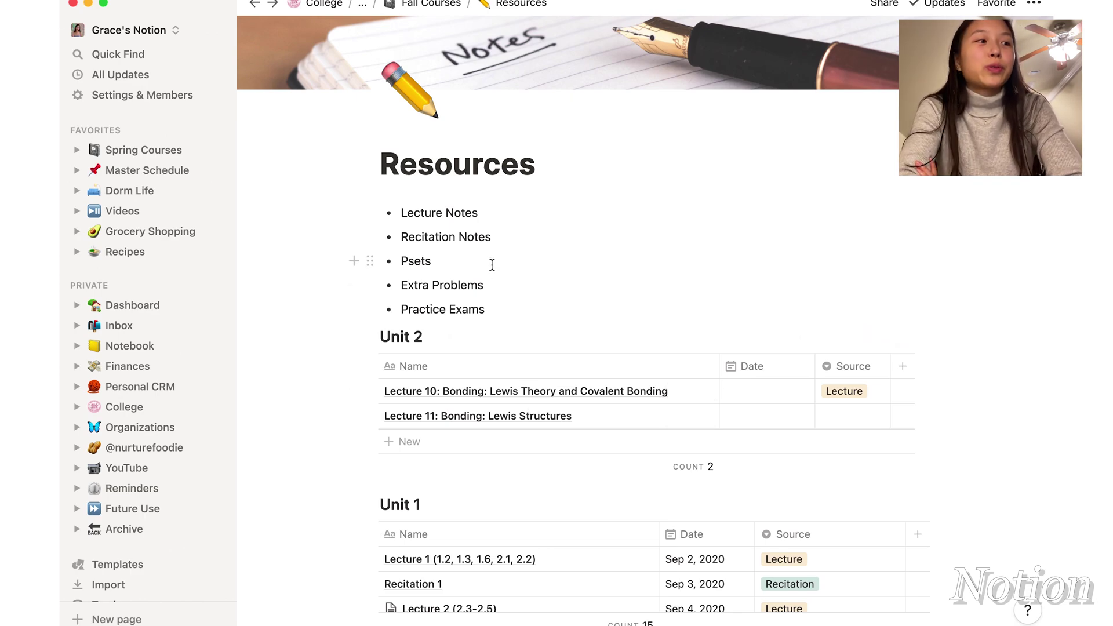
Select the five resource bullets and preview Lecture 10's date and Lecture 11's source pickers.
{"action": "left_click_drag", "start_coordinate": [402, 212], "coordinate": [493, 313]}
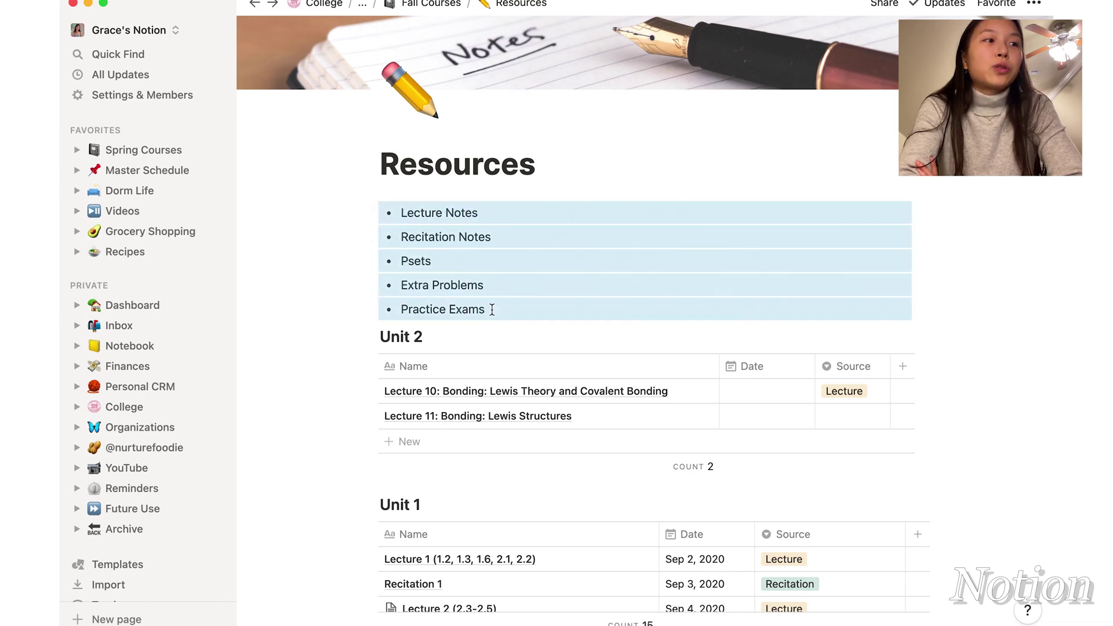
{"action": "mouse_move", "coordinate": [401, 337]}
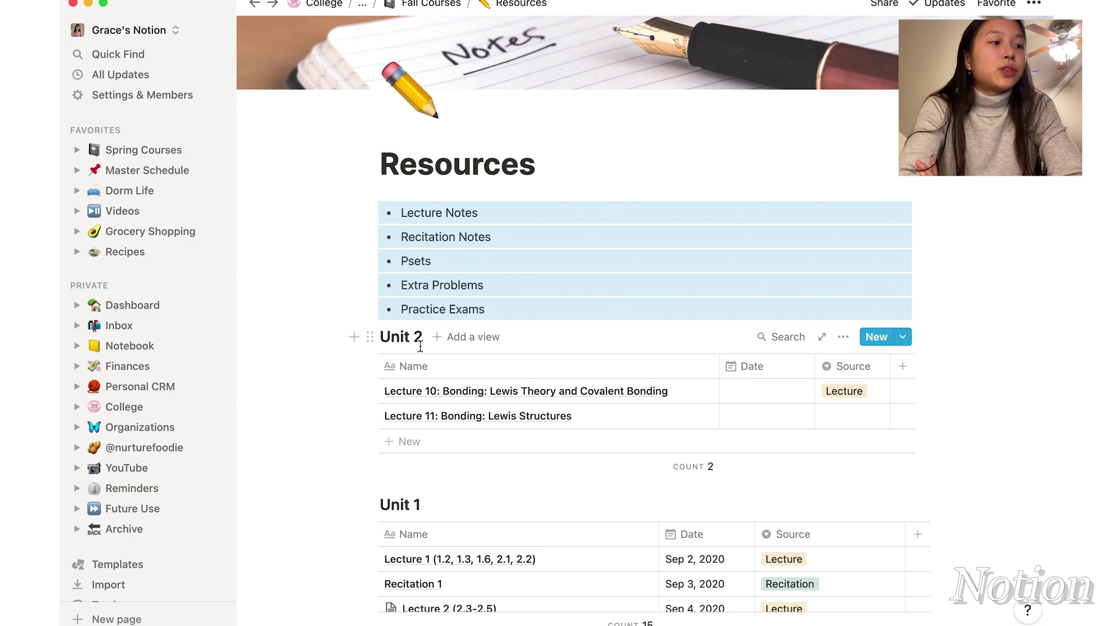
{"action": "mouse_move", "coordinate": [526, 390]}
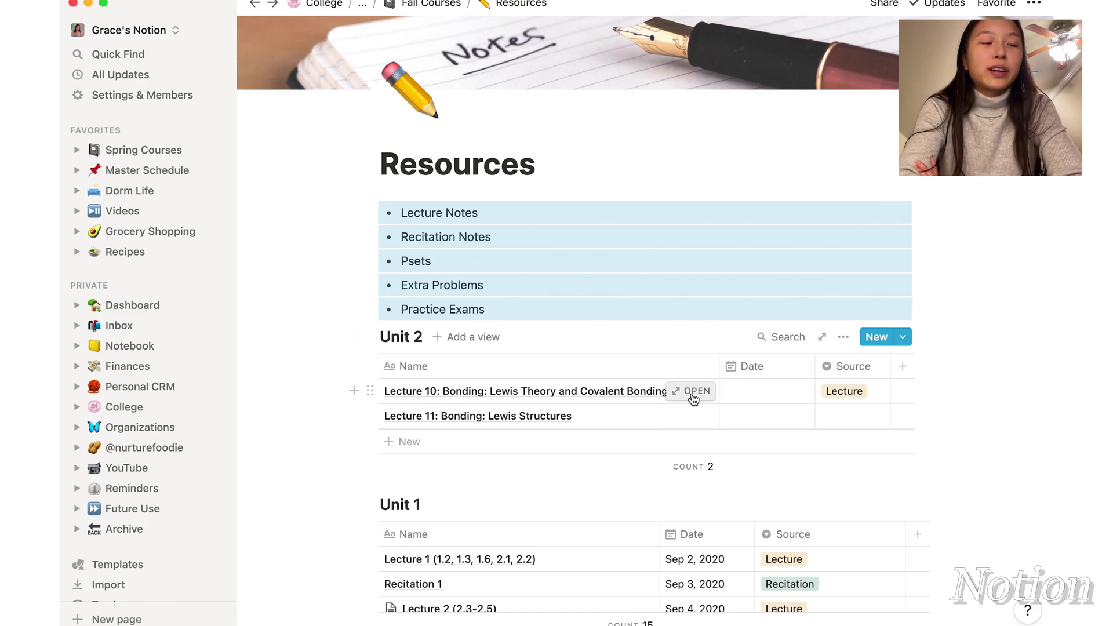
{"action": "left_click", "coordinate": [774, 397]}
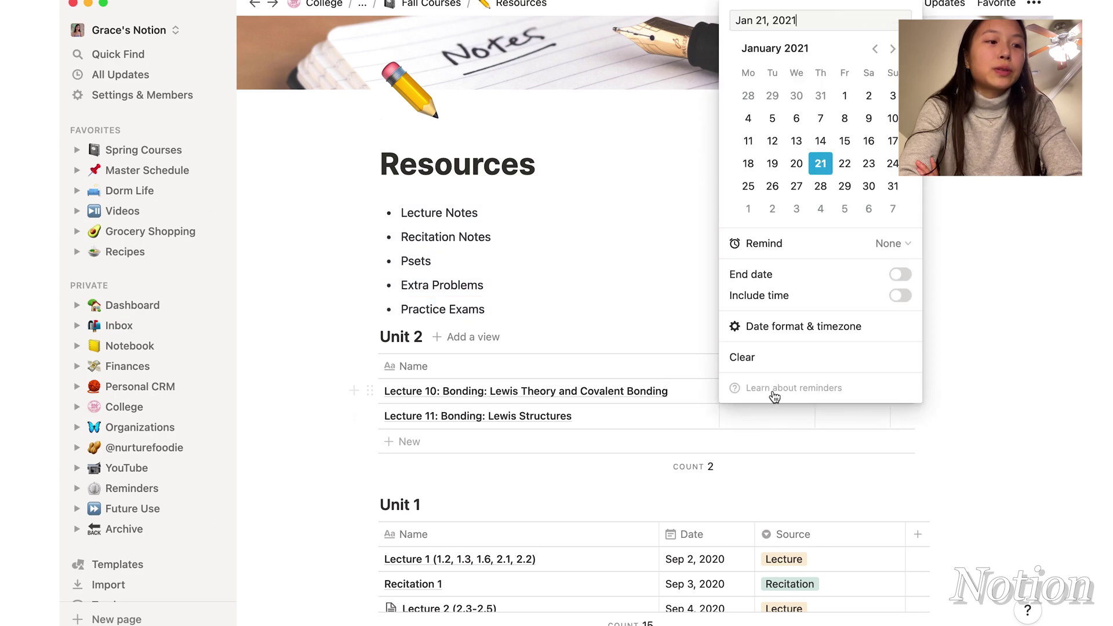
{"action": "left_click", "coordinate": [715, 427]}
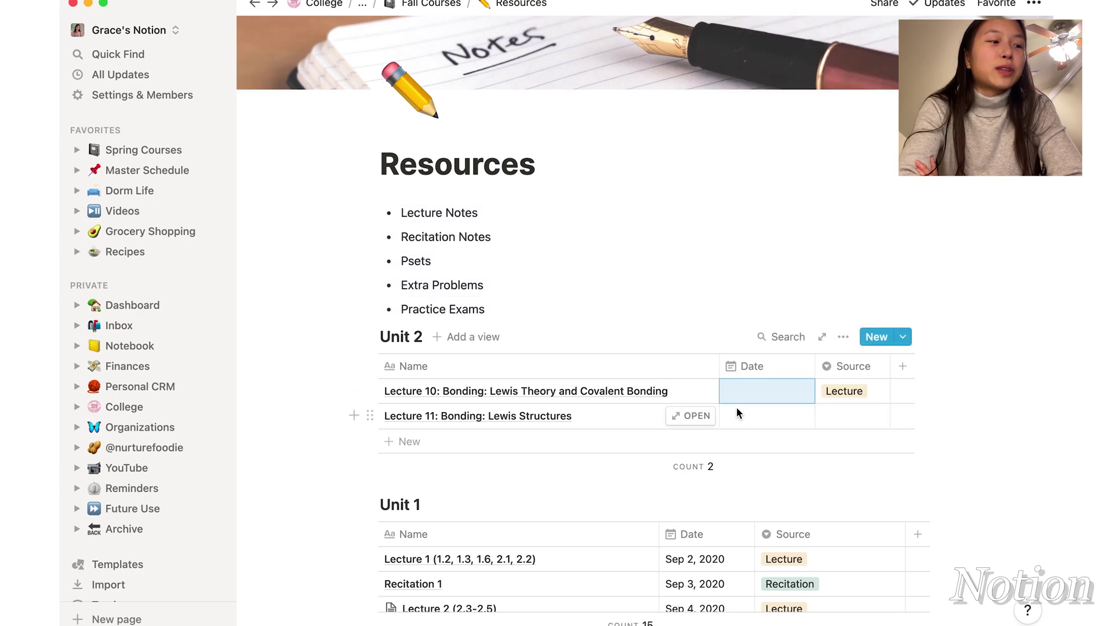
{"action": "left_click", "coordinate": [853, 416]}
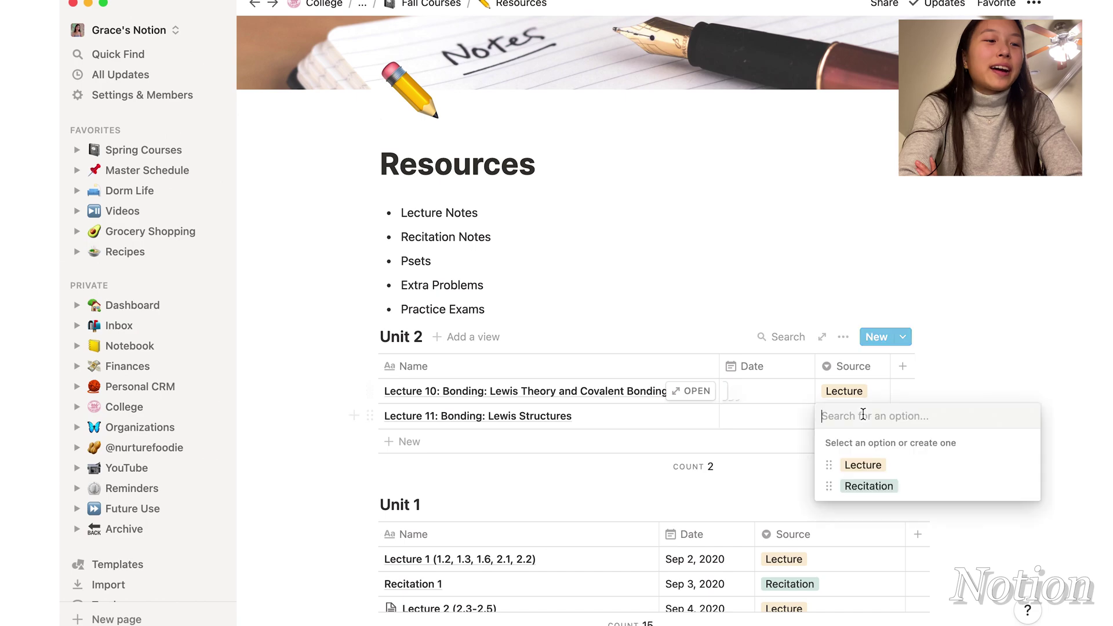
{"action": "left_click", "coordinate": [750, 477]}
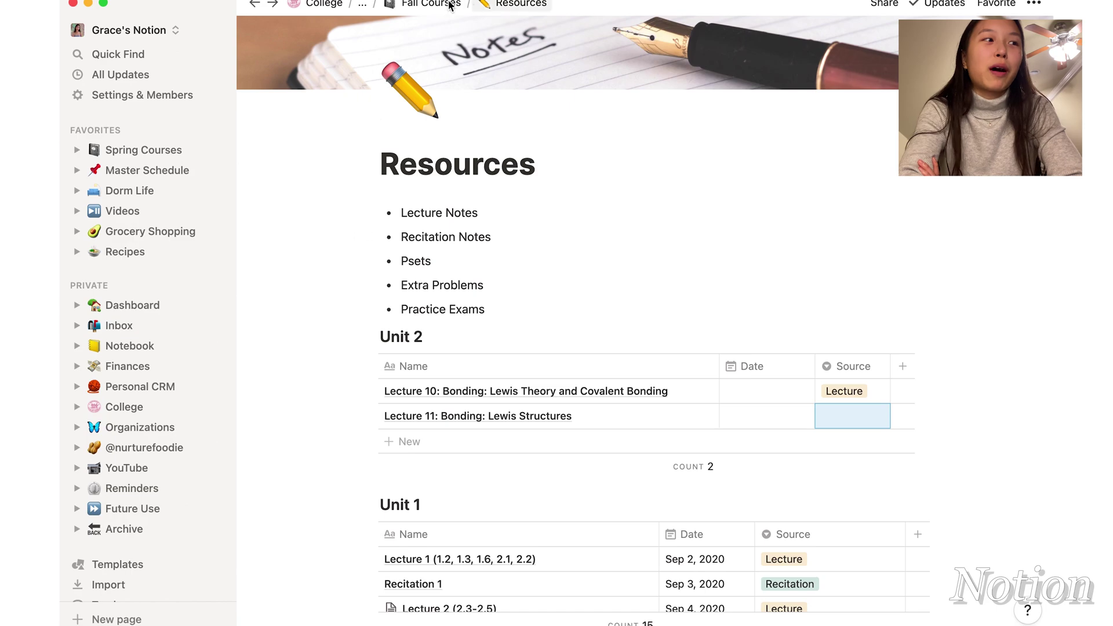
{"action": "left_click", "coordinate": [431, 5]}
Open Retrospective Revision Timetables, highlight the status circles including red, then return to Fall Courses.
{"action": "left_click", "coordinate": [459, 268]}
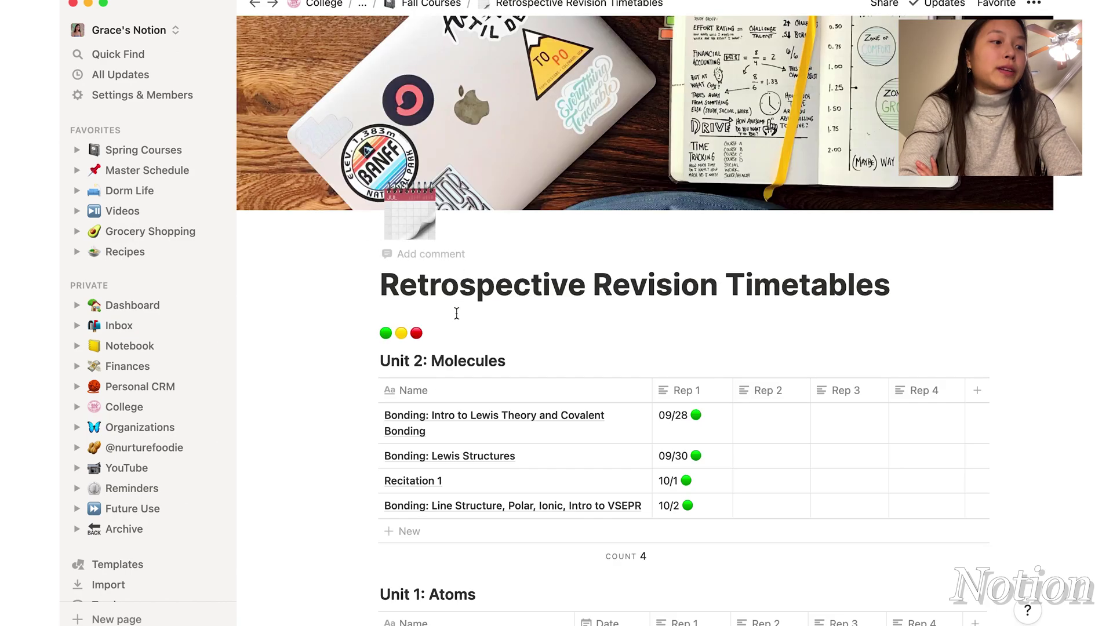
{"action": "scroll", "coordinate": [456, 315], "scroll_direction": "down", "scroll_amount": 2}
{"action": "scroll", "coordinate": [456, 314], "scroll_direction": "down", "scroll_amount": 1}
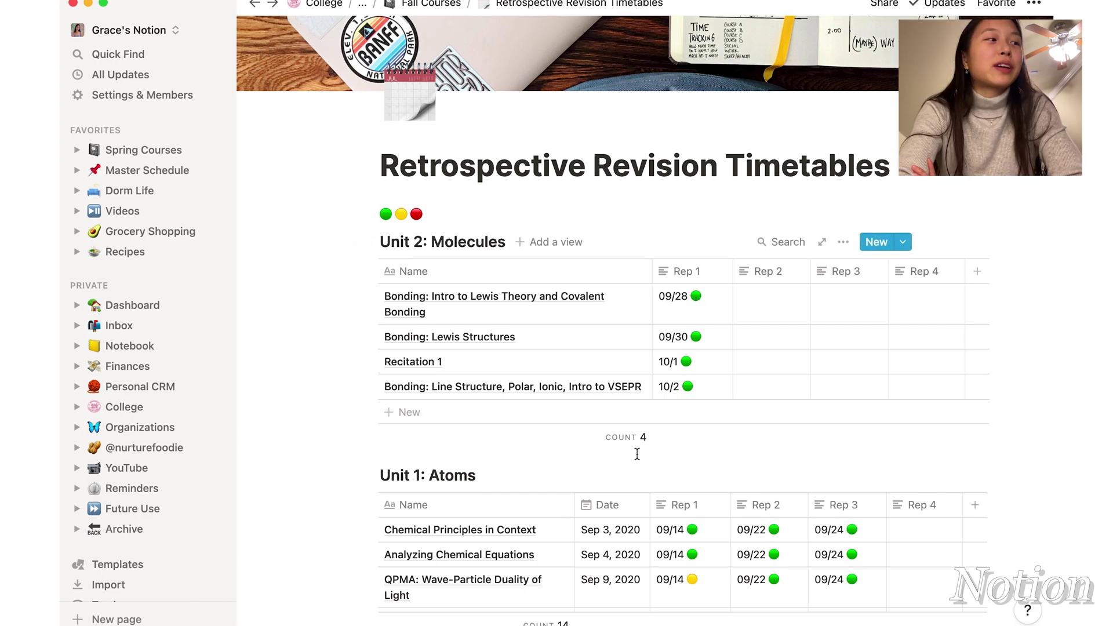
{"action": "mouse_move", "coordinate": [398, 360]}
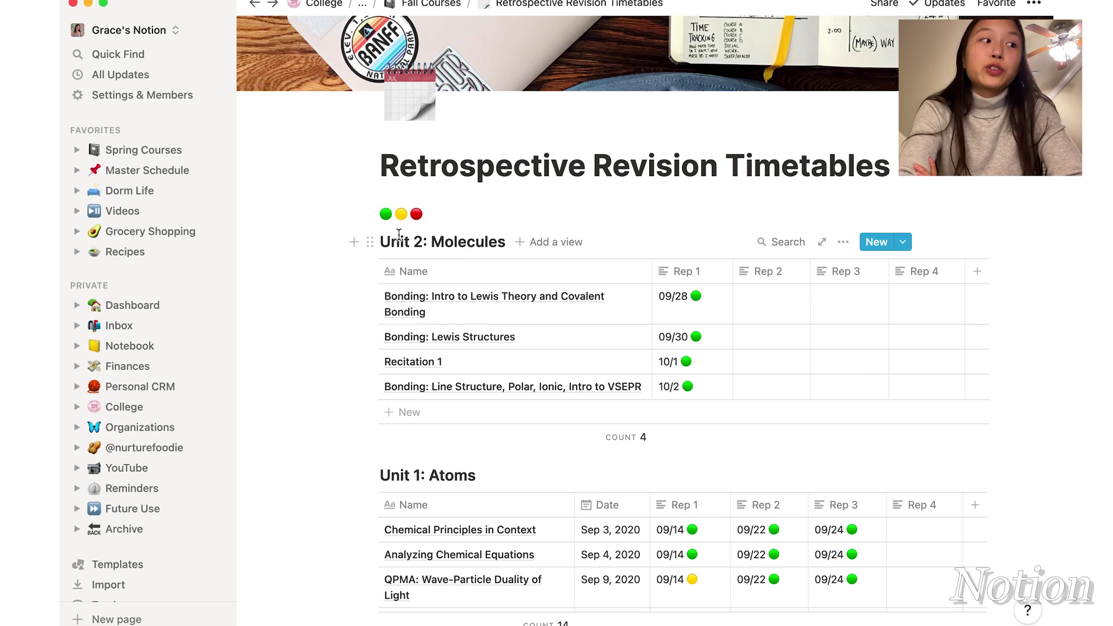
{"action": "left_click_drag", "start_coordinate": [379, 214], "coordinate": [406, 216]}
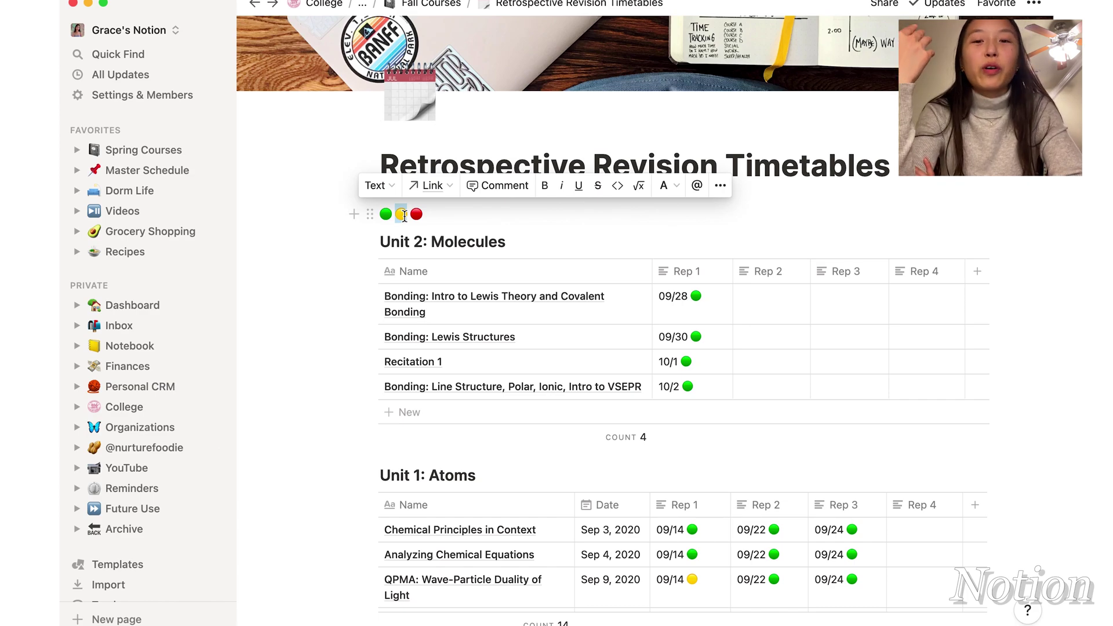
{"action": "left_click_drag", "start_coordinate": [410, 214], "coordinate": [423, 216]}
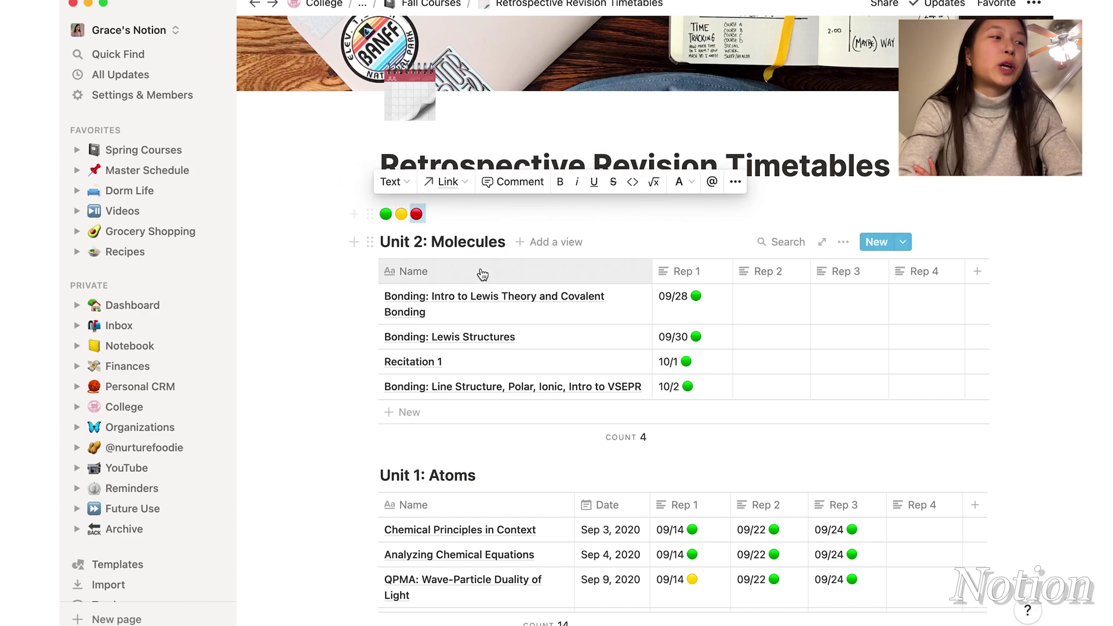
{"action": "left_click", "coordinate": [334, 295]}
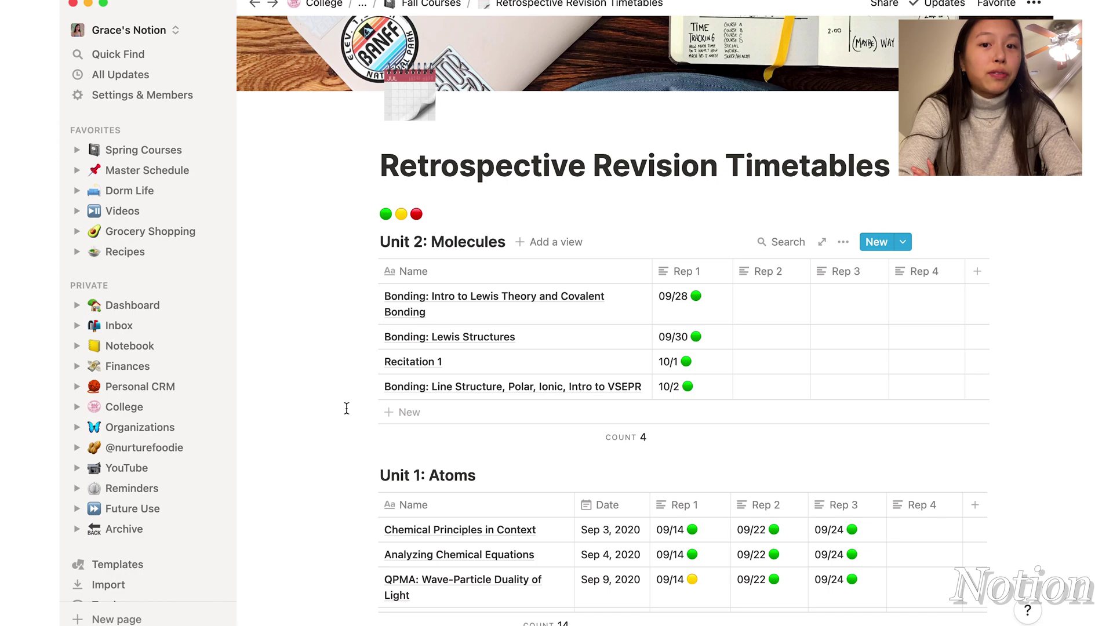
{"action": "key", "text": "super+bracketleft"}
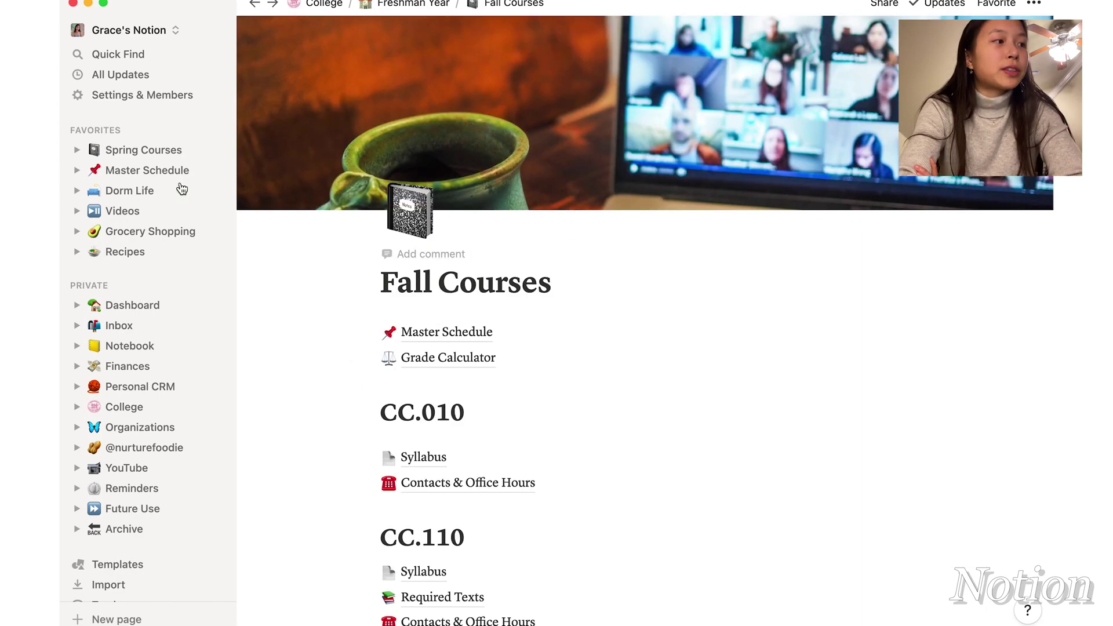
Go to Spring Courses from the sidebar and follow its Master Schedule link.
{"action": "left_click", "coordinate": [187, 152]}
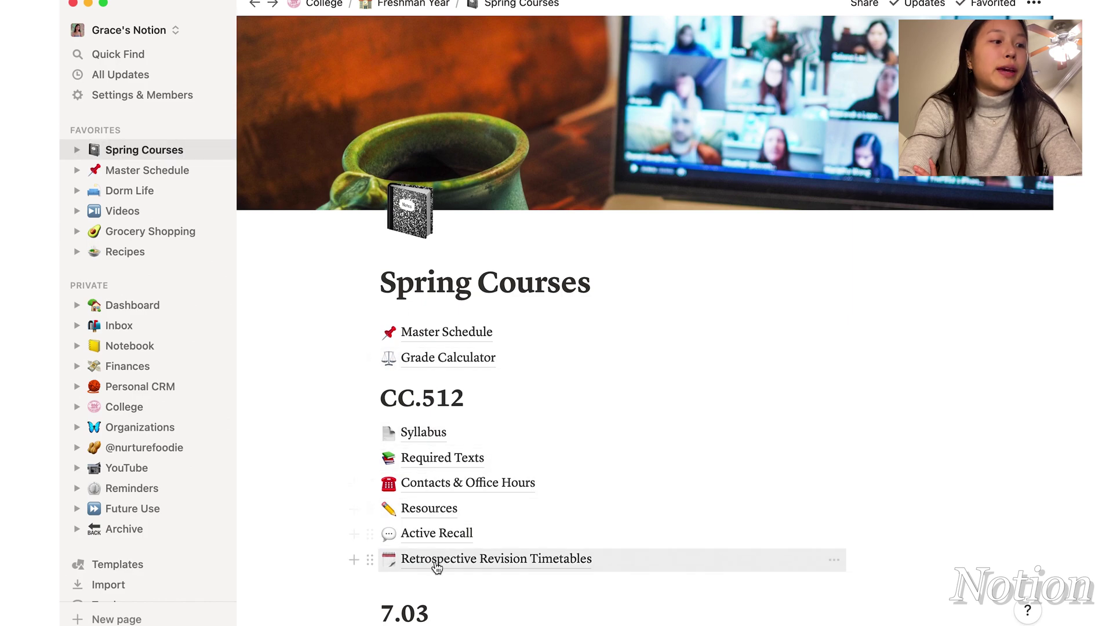
{"action": "left_click", "coordinate": [453, 334]}
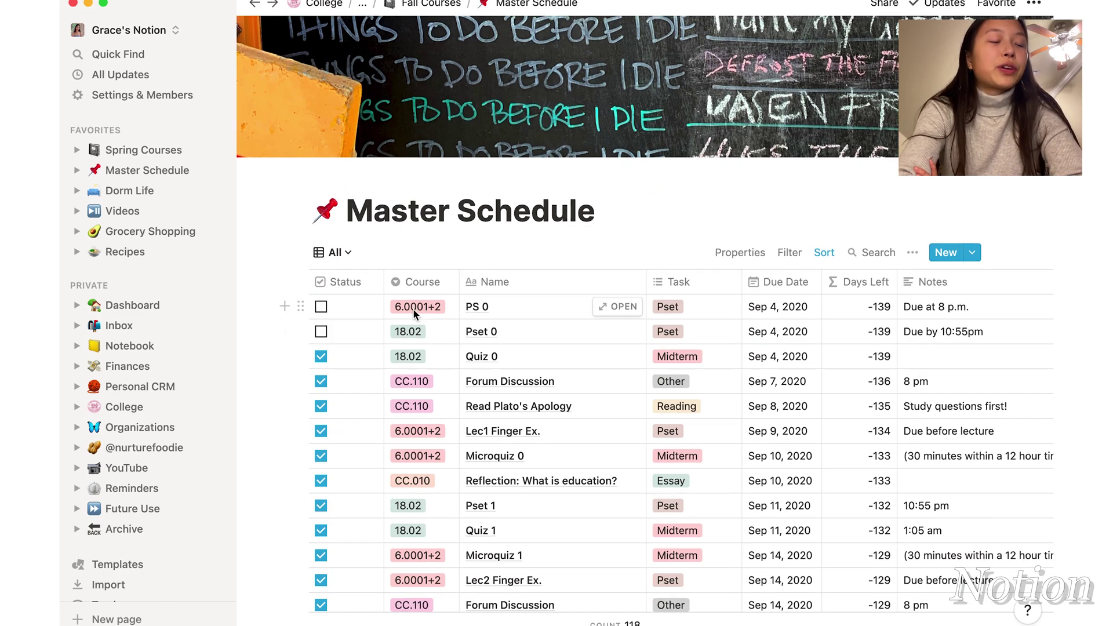
Inspect the Course property, then switch PS 0's course to CC.010 and back to 6.0001+2.
{"action": "left_click", "coordinate": [415, 286]}
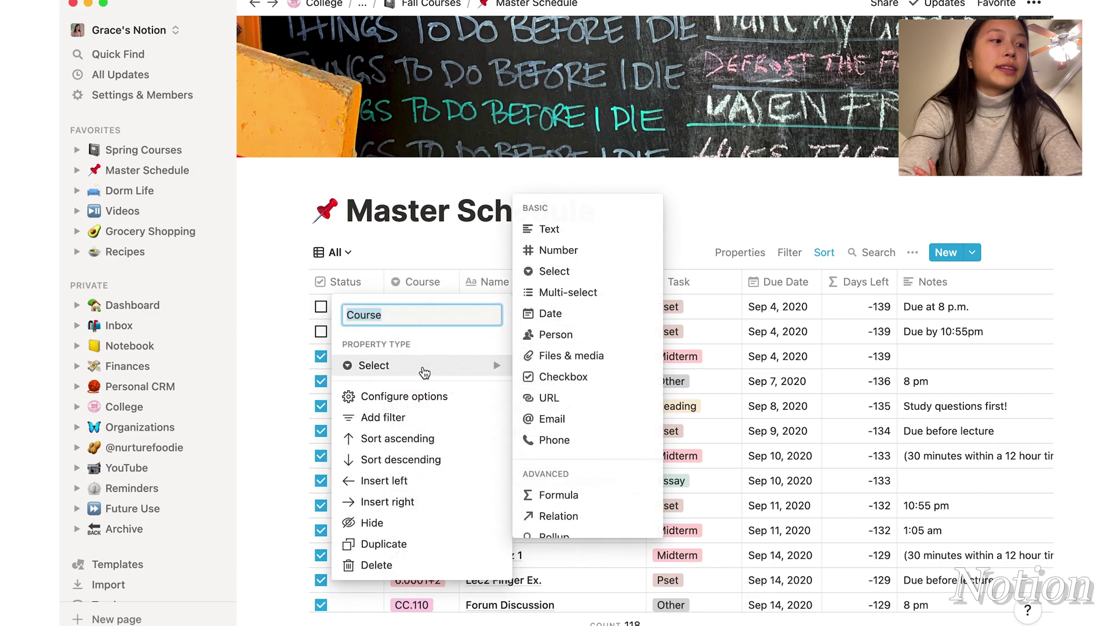
{"action": "left_click", "coordinate": [455, 264]}
{"action": "left_click", "coordinate": [426, 308]}
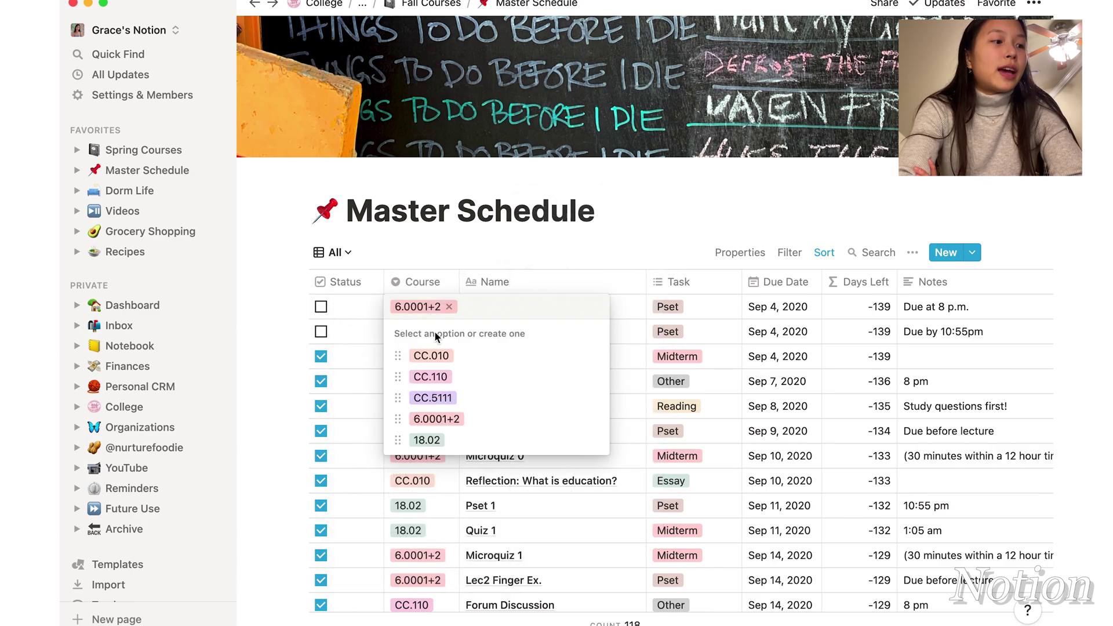
{"action": "left_click", "coordinate": [432, 356]}
{"action": "left_click", "coordinate": [430, 311]}
{"action": "left_click", "coordinate": [436, 419]}
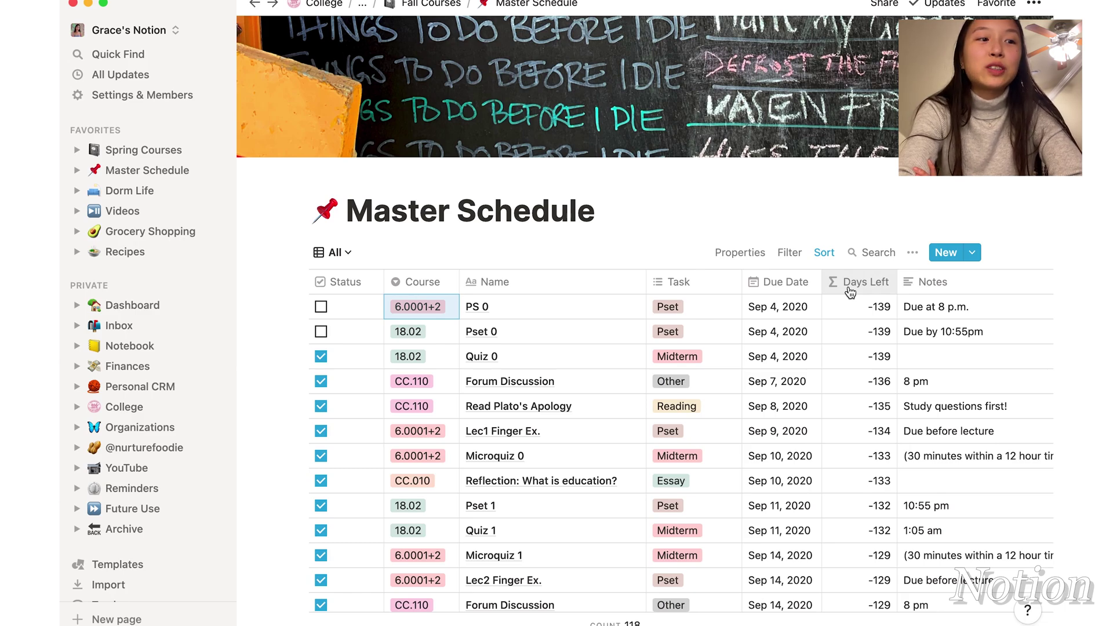
{"action": "mouse_move", "coordinate": [968, 308]}
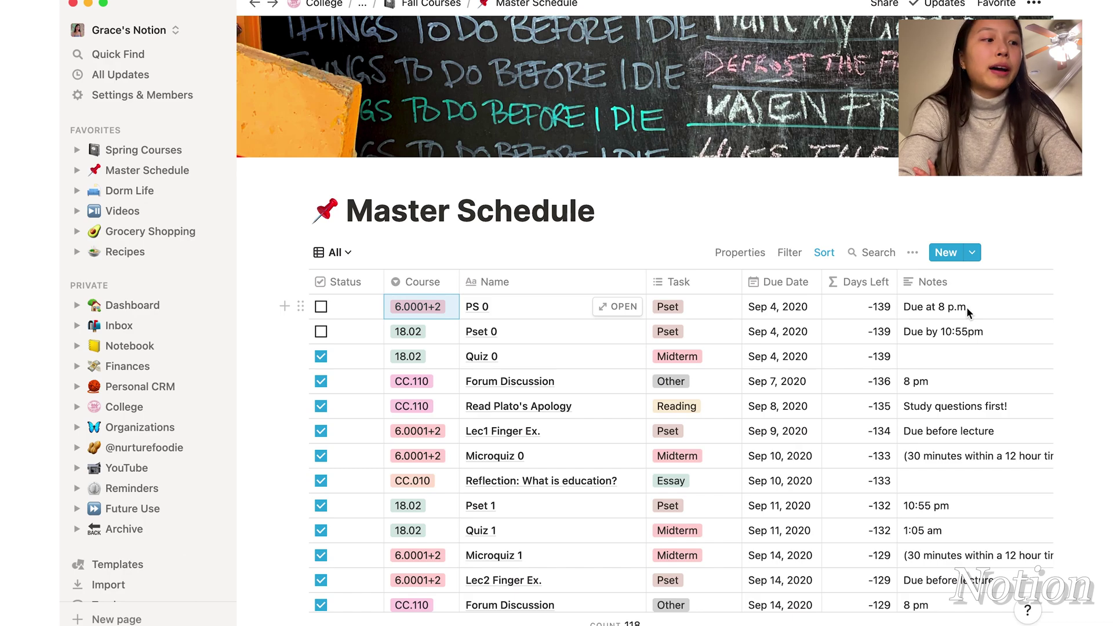
Mark PS 0 and Pset 0 as done.
{"action": "left_click", "coordinate": [321, 307]}
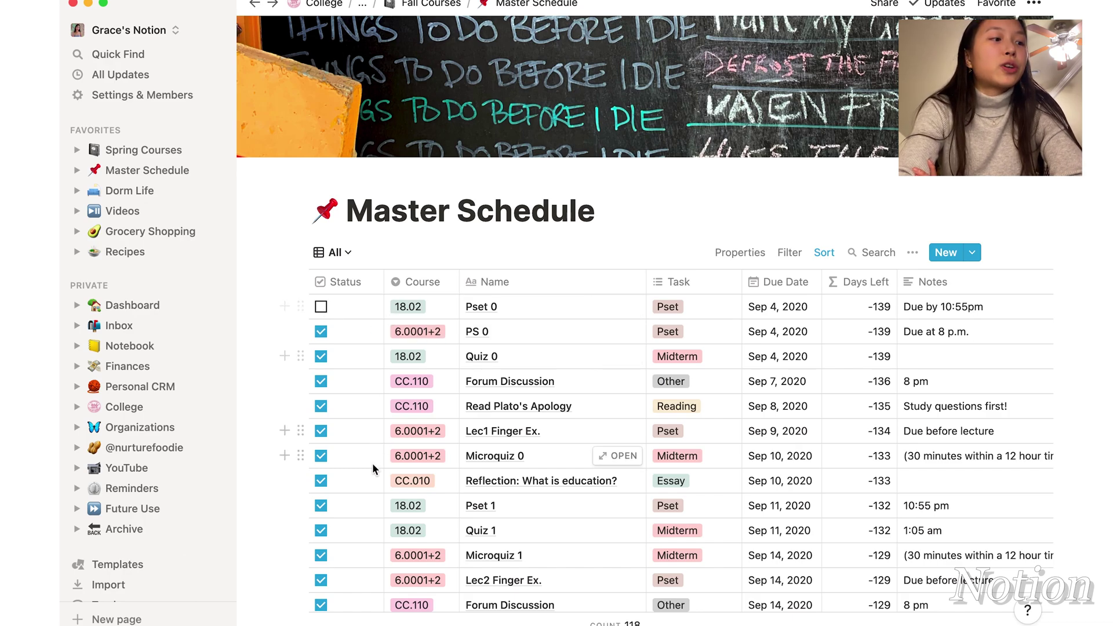
{"action": "left_click", "coordinate": [322, 307]}
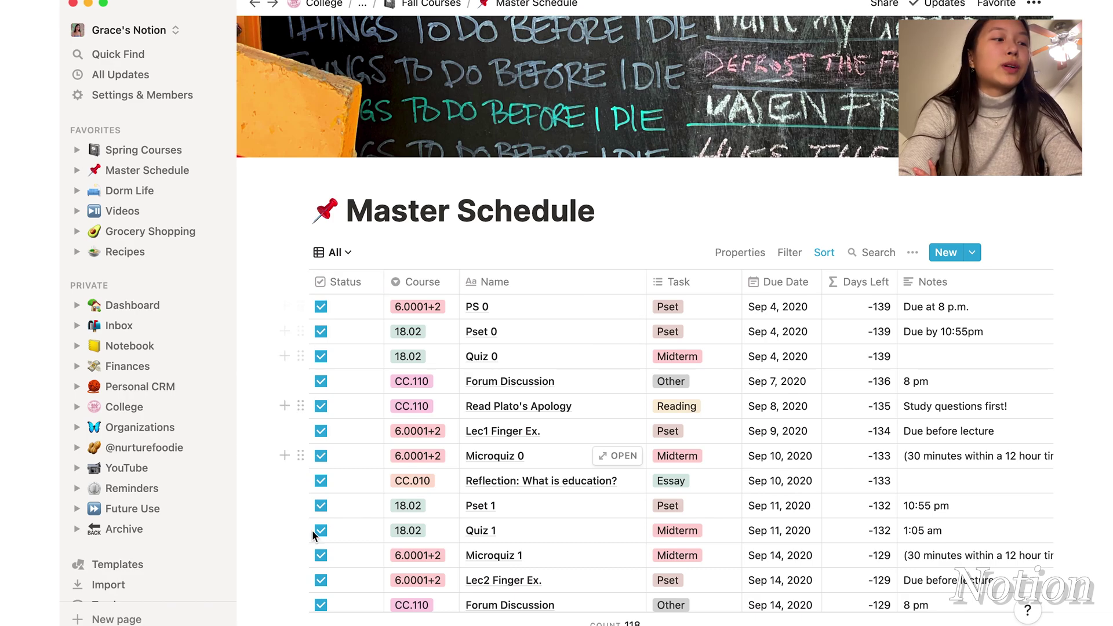
{"action": "scroll", "coordinate": [790, 251], "scroll_direction": "up", "scroll_amount": 1}
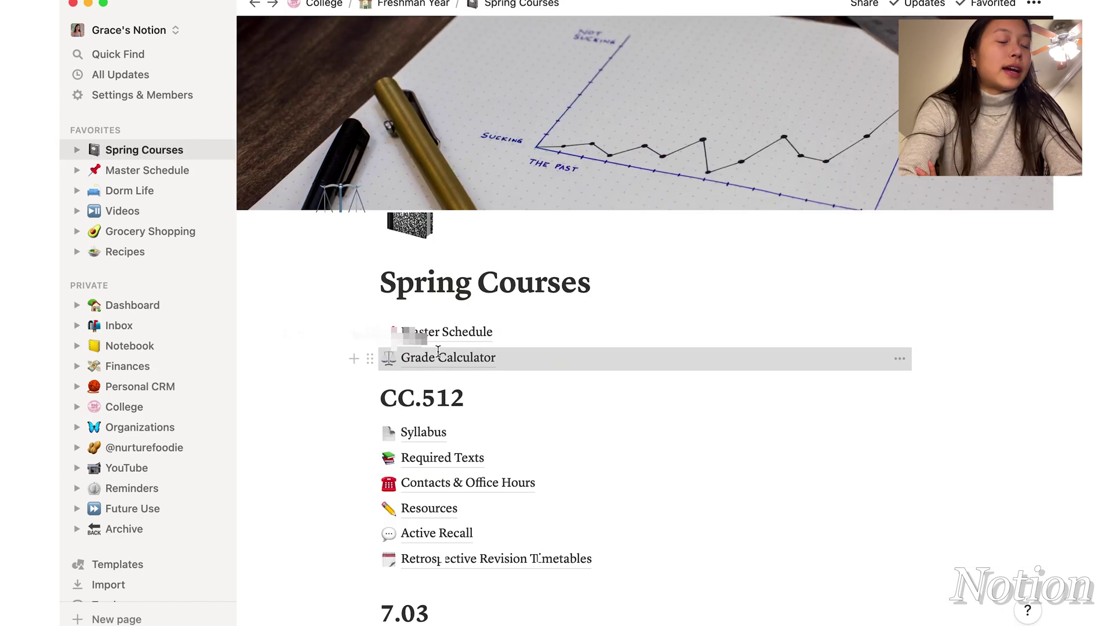
{"action": "left_click", "coordinate": [370, 355]}
{"action": "scroll", "coordinate": [484, 307], "scroll_direction": "down", "scroll_amount": 1}
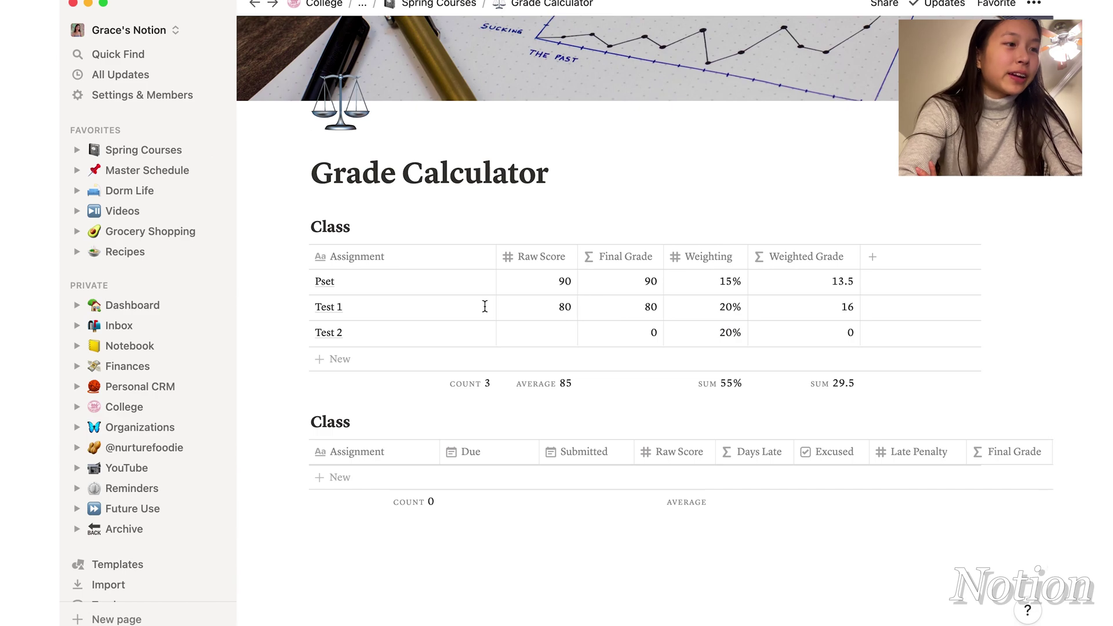
{"action": "scroll", "coordinate": [366, 450], "scroll_direction": "right", "scroll_amount": 2}
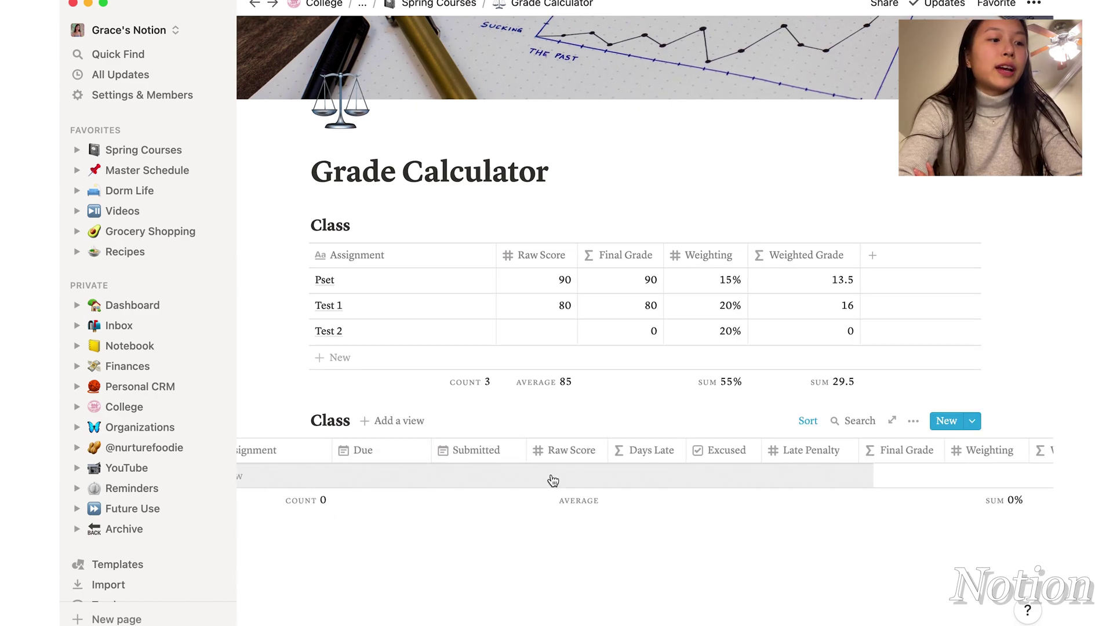
{"action": "scroll", "coordinate": [553, 481], "scroll_direction": "right", "scroll_amount": 1}
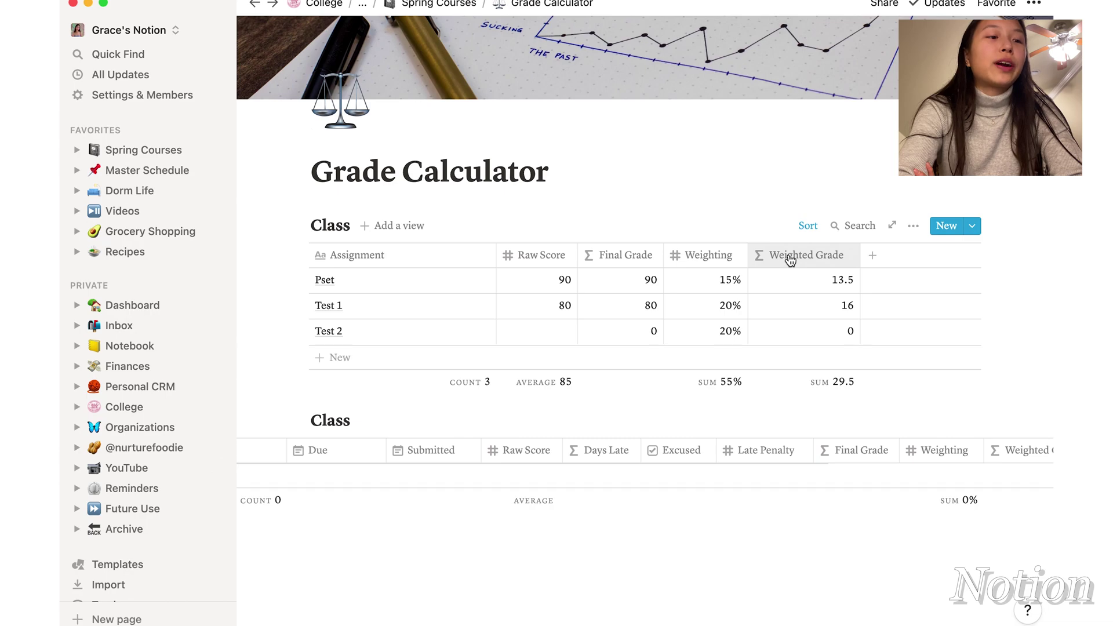
Select and deselect the three Grade Calculator rows, then enter Test 2's raw score of 90.
{"action": "left_click_drag", "start_coordinate": [757, 219], "coordinate": [849, 392]}
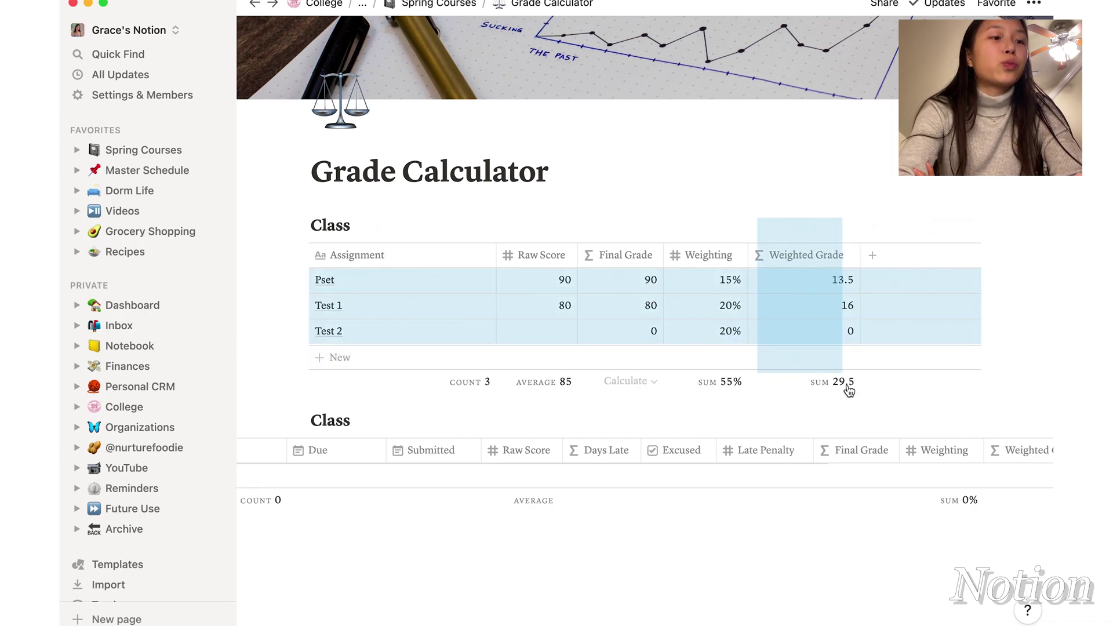
{"action": "key", "text": "Escape"}
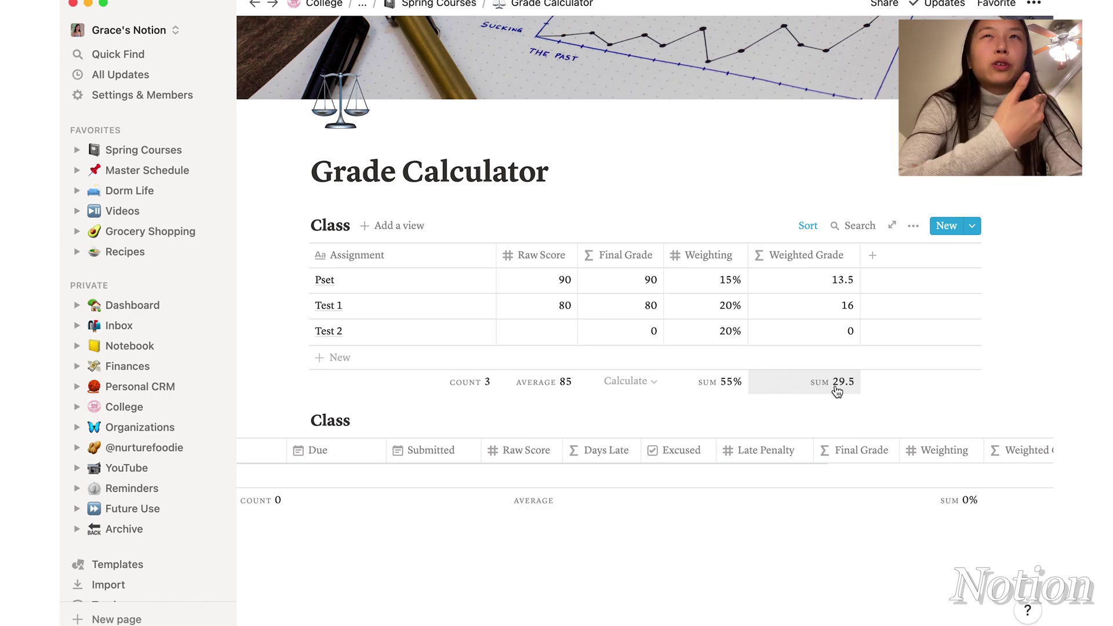
{"action": "mouse_move", "coordinate": [818, 280]}
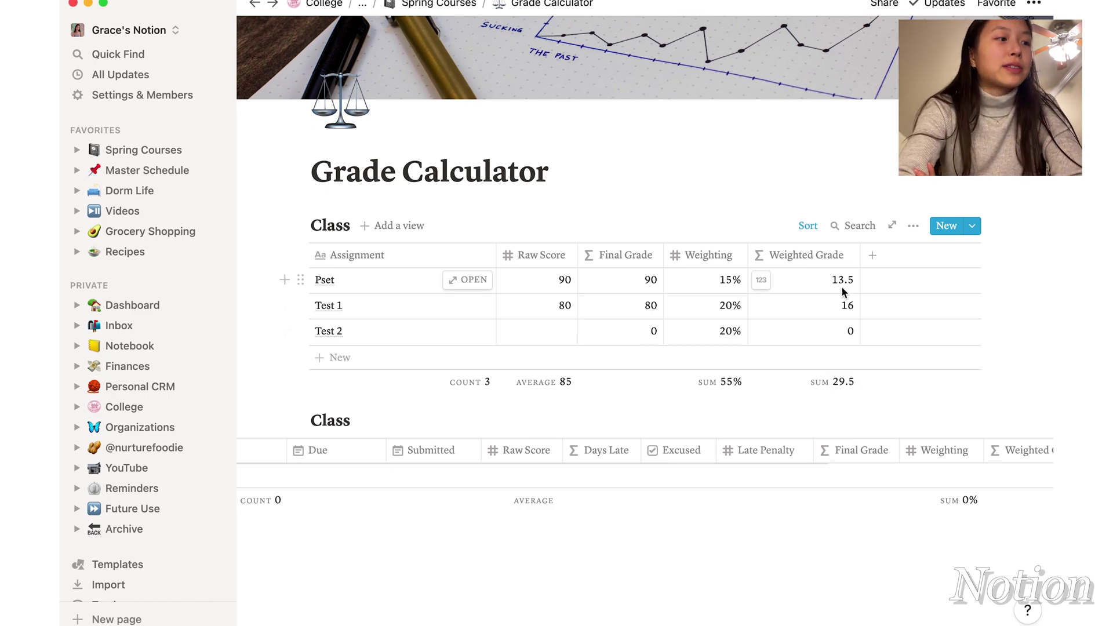
{"action": "left_click", "coordinate": [542, 330]}
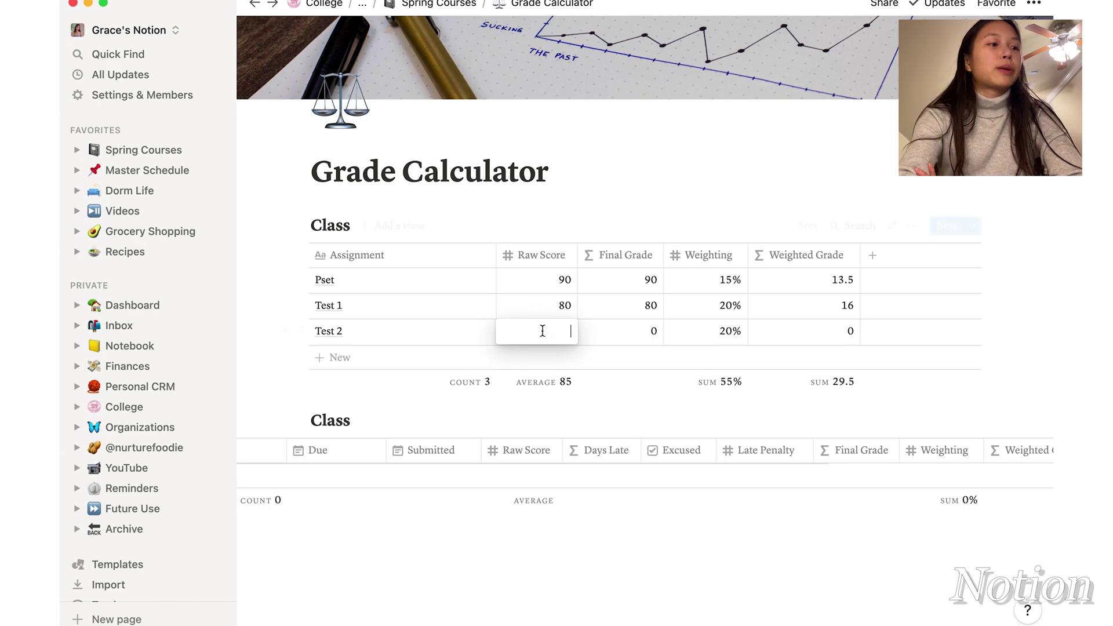
{"action": "type", "text": "90"}
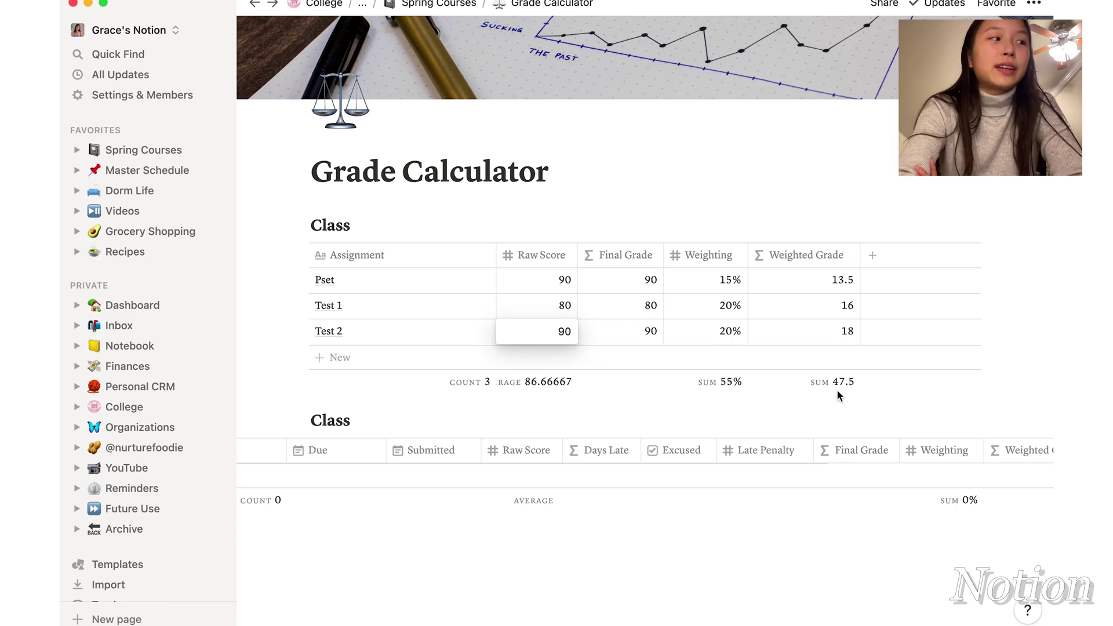
{"action": "key", "text": "super+bracketleft"}
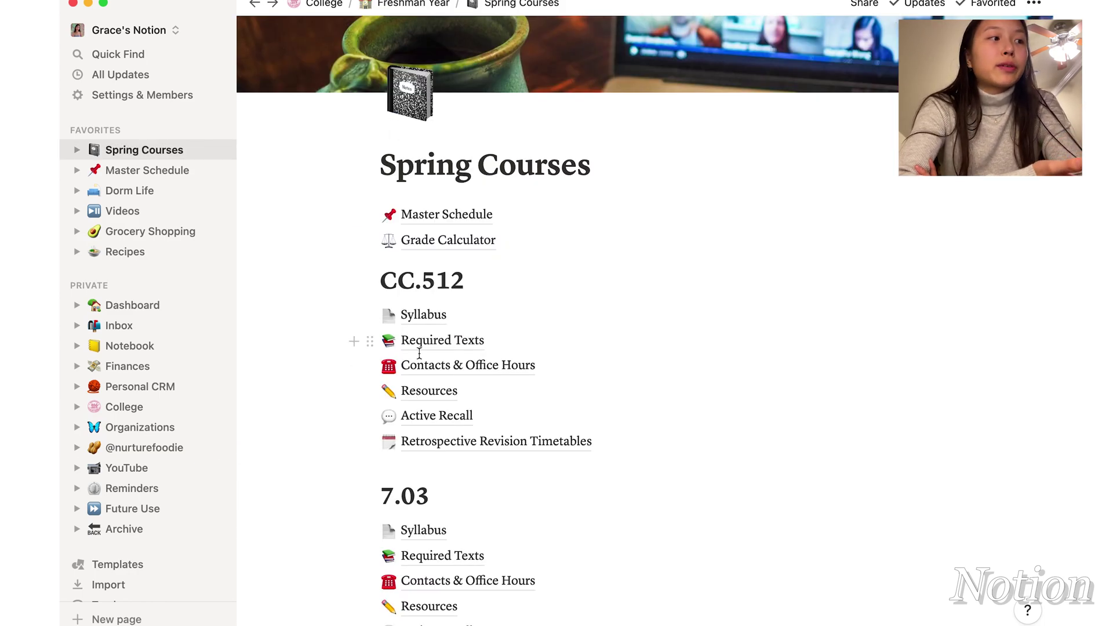
On CC.512's Active Recall page, add a toggle asking Massachusetts' capital with a nested line.
{"action": "left_click", "coordinate": [460, 418]}
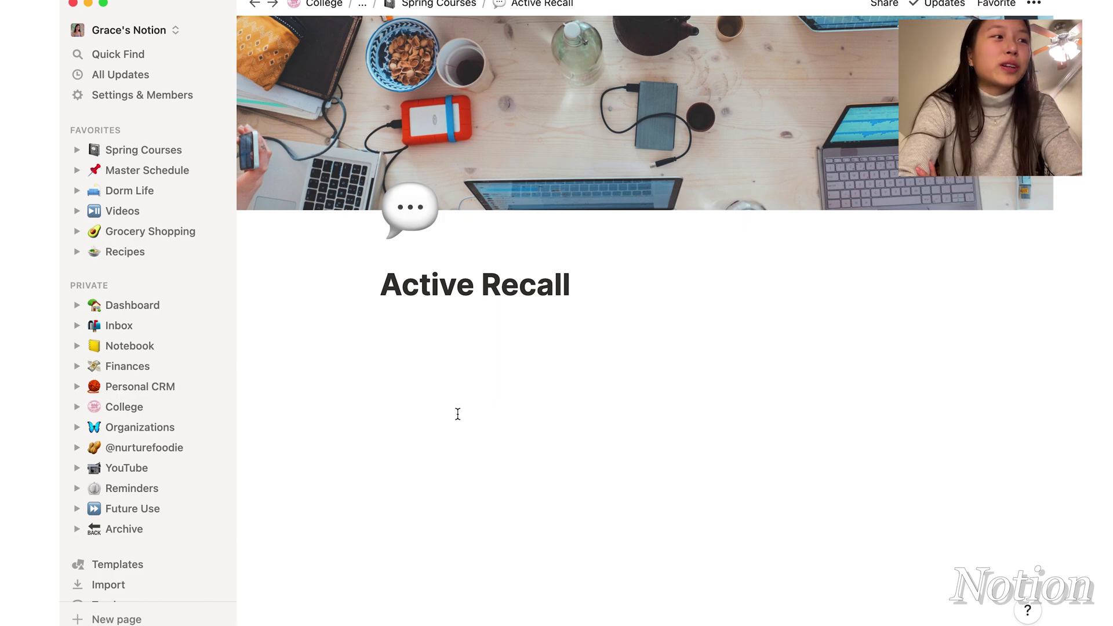
{"action": "left_click", "coordinate": [457, 414]}
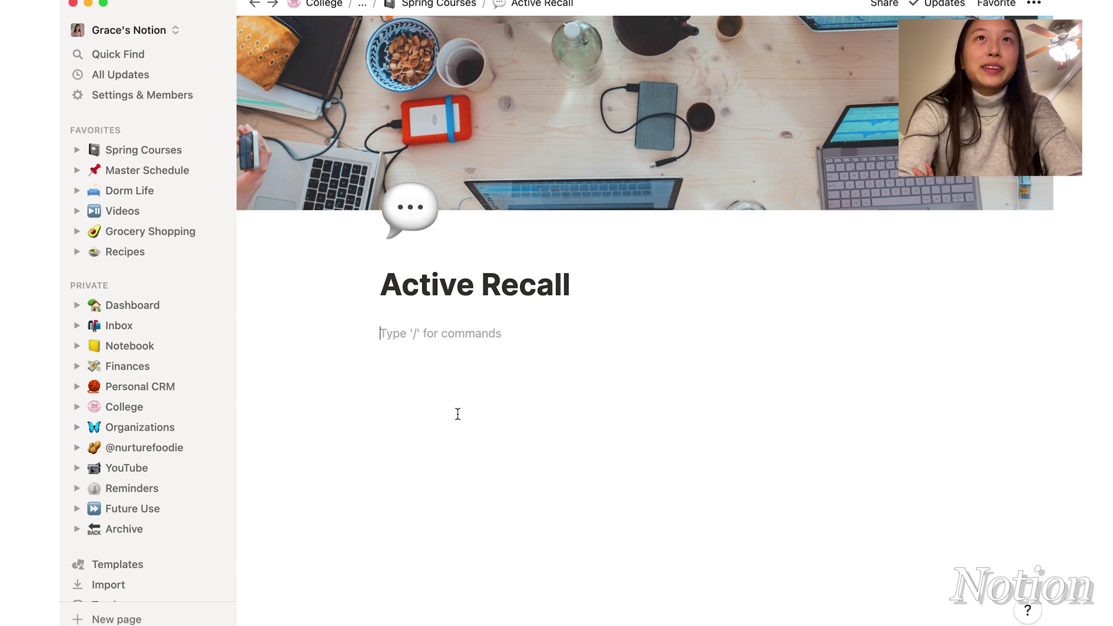
{"action": "type", "text": "/"}
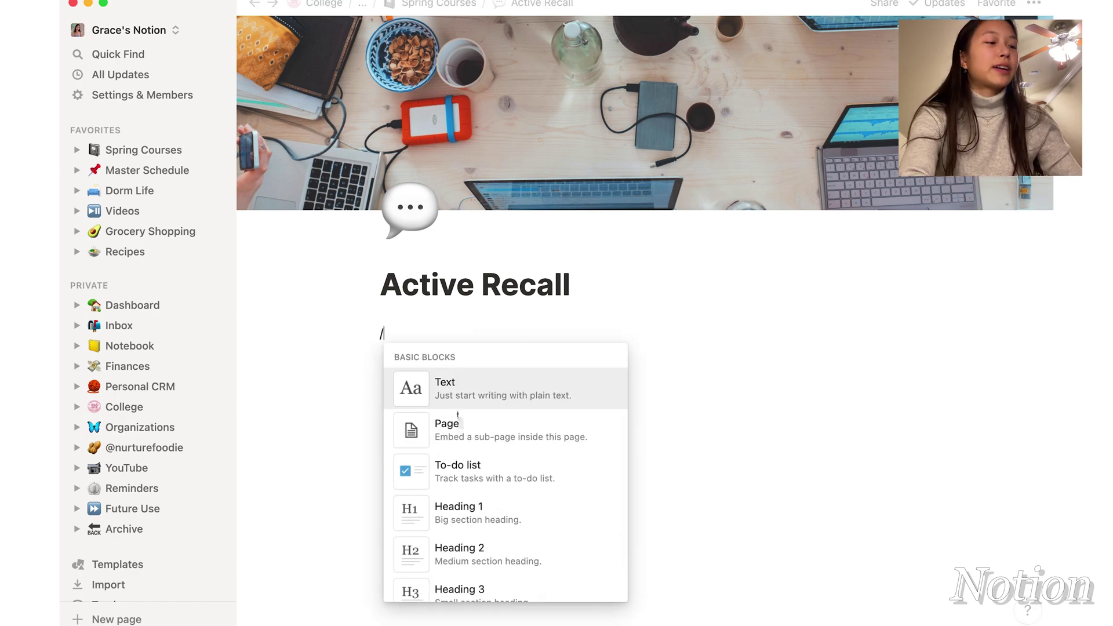
{"action": "type", "text": "toggle"}
{"action": "key", "text": "Return"}
{"action": "type", "text": "What is the capital of Massachusetts?"}
{"action": "key", "text": "Return"}
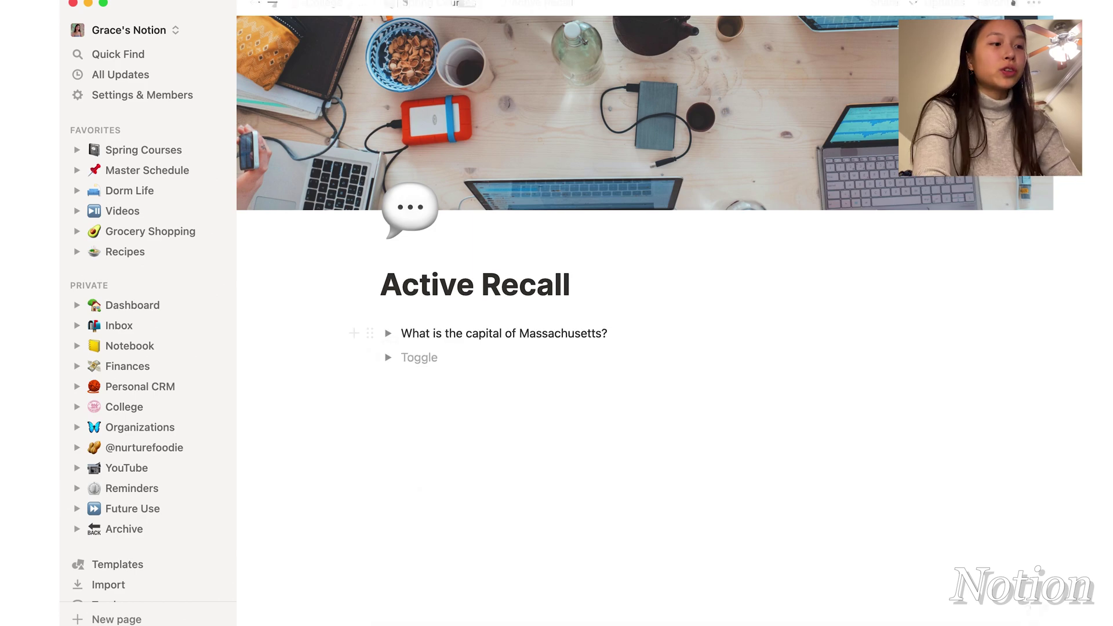
{"action": "key", "text": "Tab"}
{"action": "type", "text": "B"}
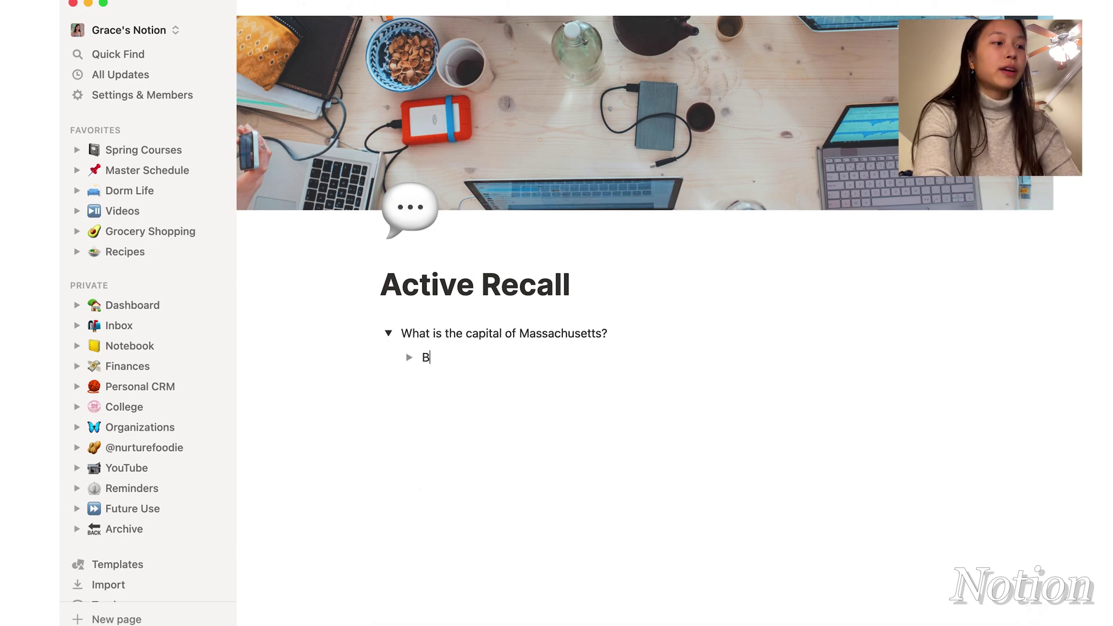
{"action": "type", "text": "oston"}
Make the hidden answer read Boston, collapse the question, and return to Spring Courses.
{"action": "key", "text": "Return"}
{"action": "key", "text": "Return"}
{"action": "key", "text": "shift+Tab"}
{"action": "left_click", "coordinate": [389, 332]}
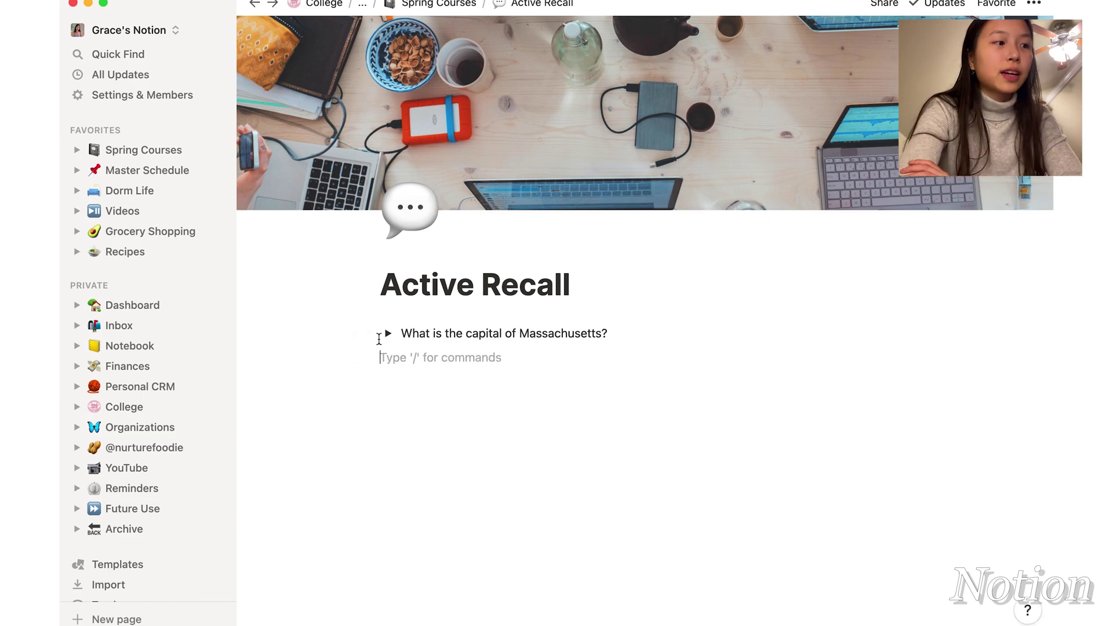
{"action": "left_click", "coordinate": [452, 6]}
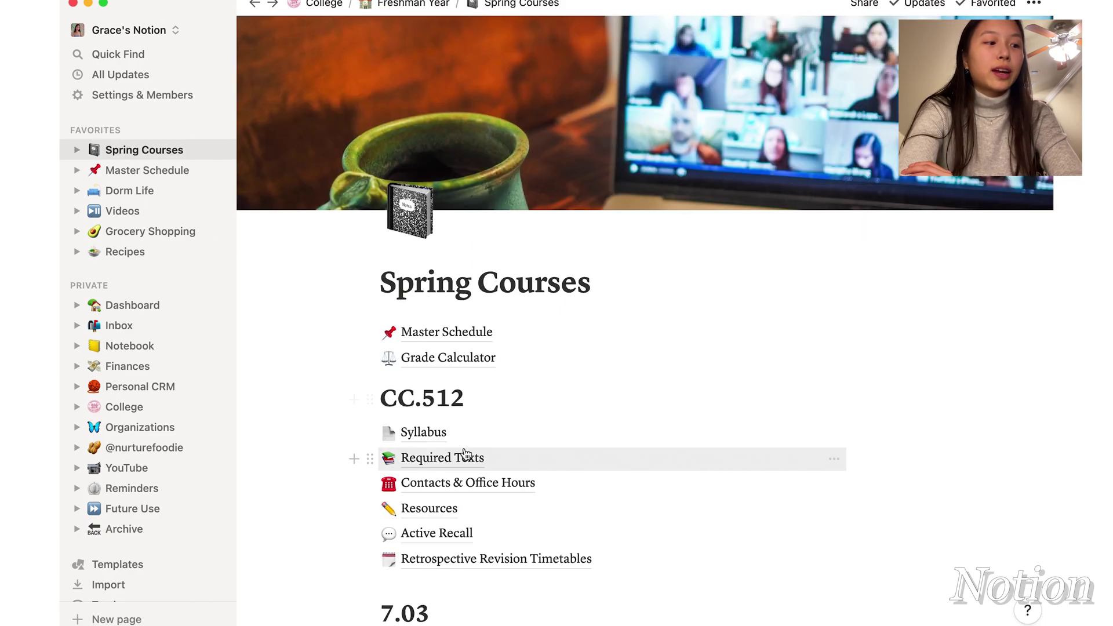
{"action": "scroll", "coordinate": [444, 542], "scroll_direction": "down", "scroll_amount": 4}
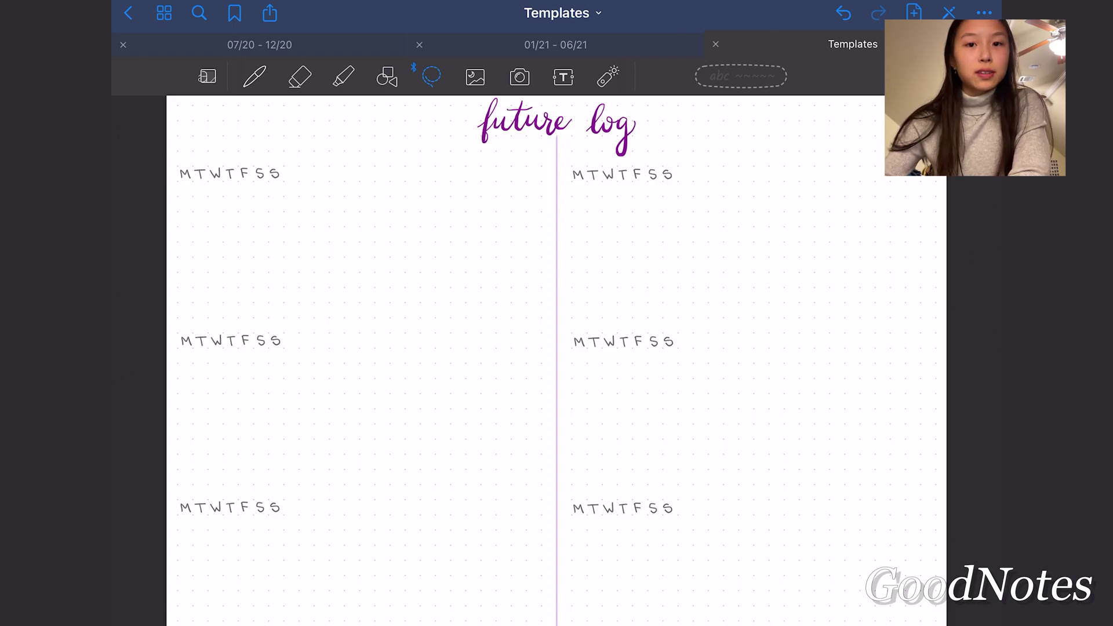
{"action": "scroll", "coordinate": [556, 348], "scroll_direction": "up", "scroll_amount": 1}
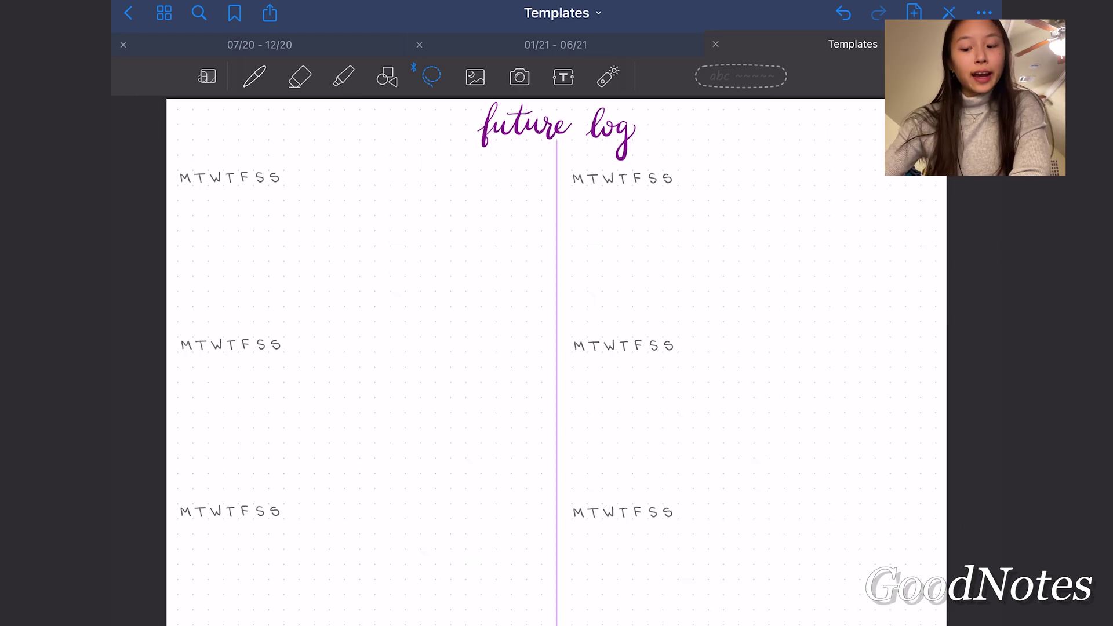
Select the laser pointer in the GoodNotes toolbar to present the Templates notebook.
{"action": "left_click", "coordinate": [607, 77]}
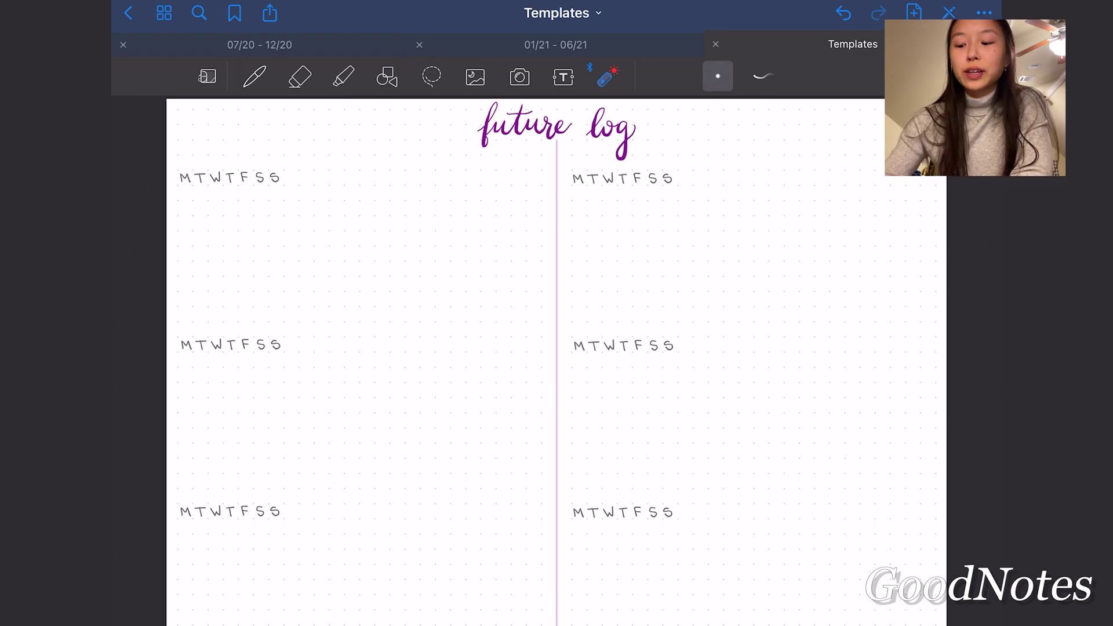
{"action": "scroll", "coordinate": [557, 348], "scroll_direction": "down", "scroll_amount": 2}
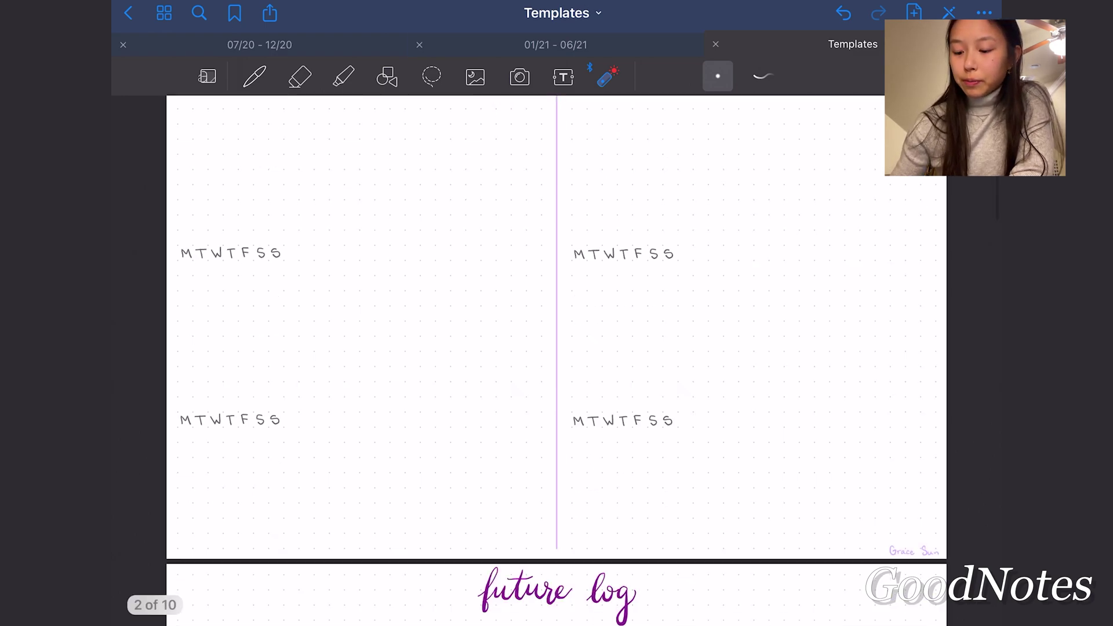
{"action": "scroll", "coordinate": [557, 348], "scroll_direction": "down", "scroll_amount": 5}
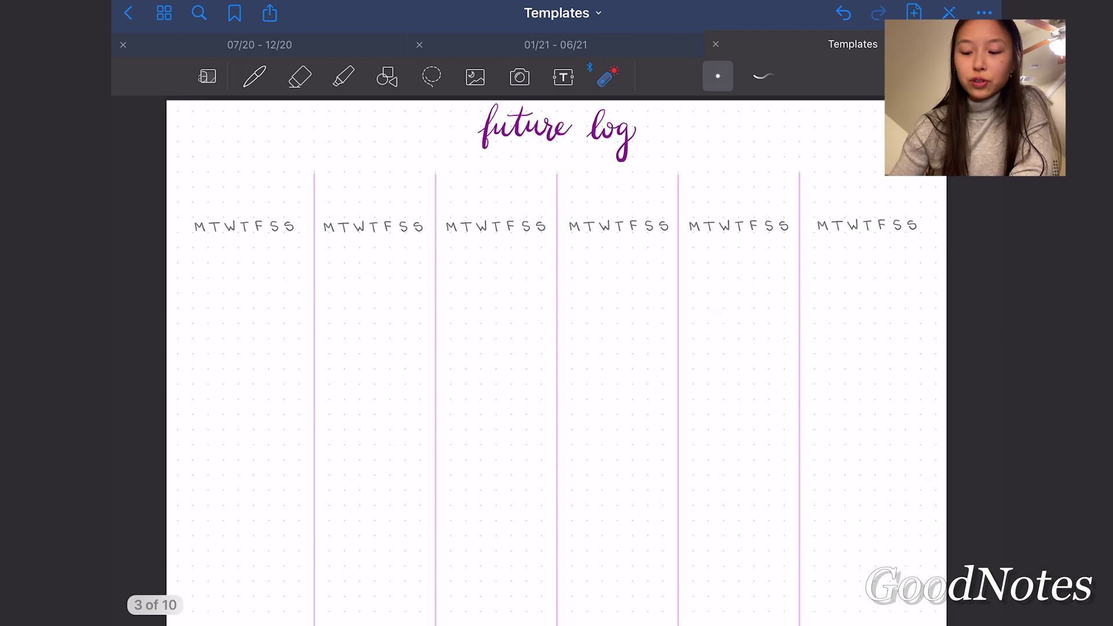
{"action": "scroll", "coordinate": [557, 348], "scroll_direction": "down", "scroll_amount": 15}
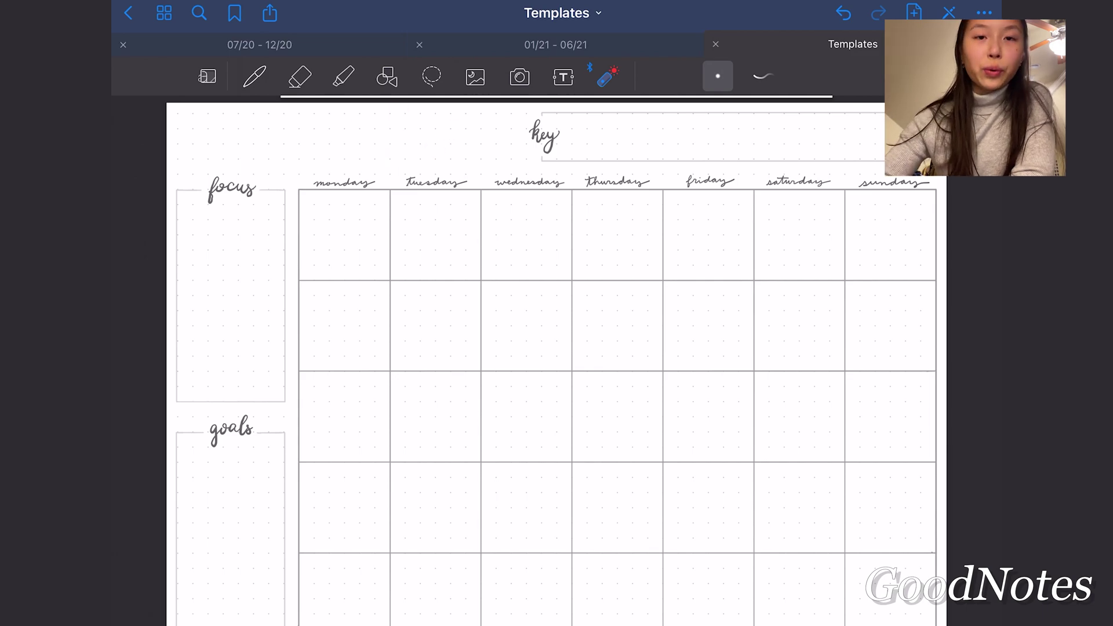
{"action": "scroll", "coordinate": [558, 366], "scroll_direction": "down", "scroll_amount": 5}
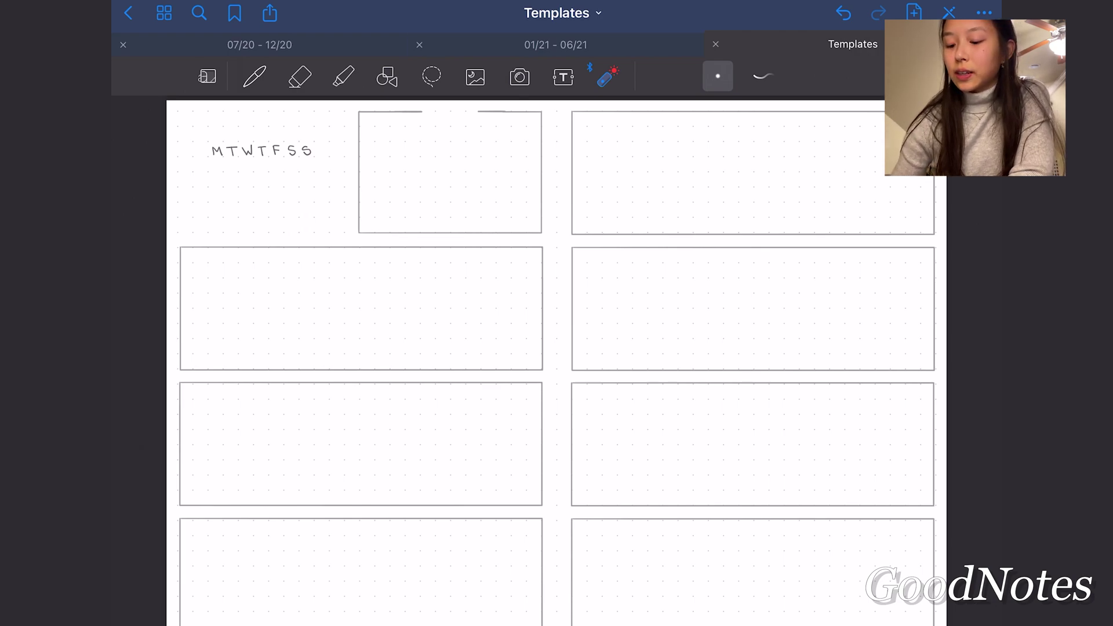
{"action": "scroll", "coordinate": [557, 349], "scroll_direction": "down", "scroll_amount": 10}
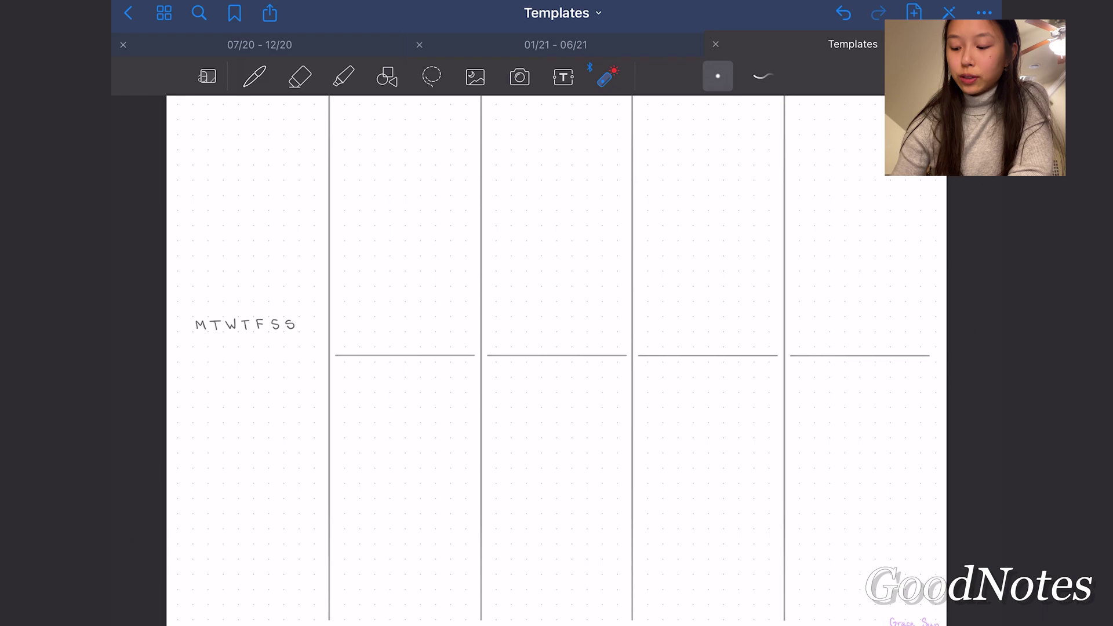
{"action": "scroll", "coordinate": [557, 348], "scroll_direction": "down", "scroll_amount": 10}
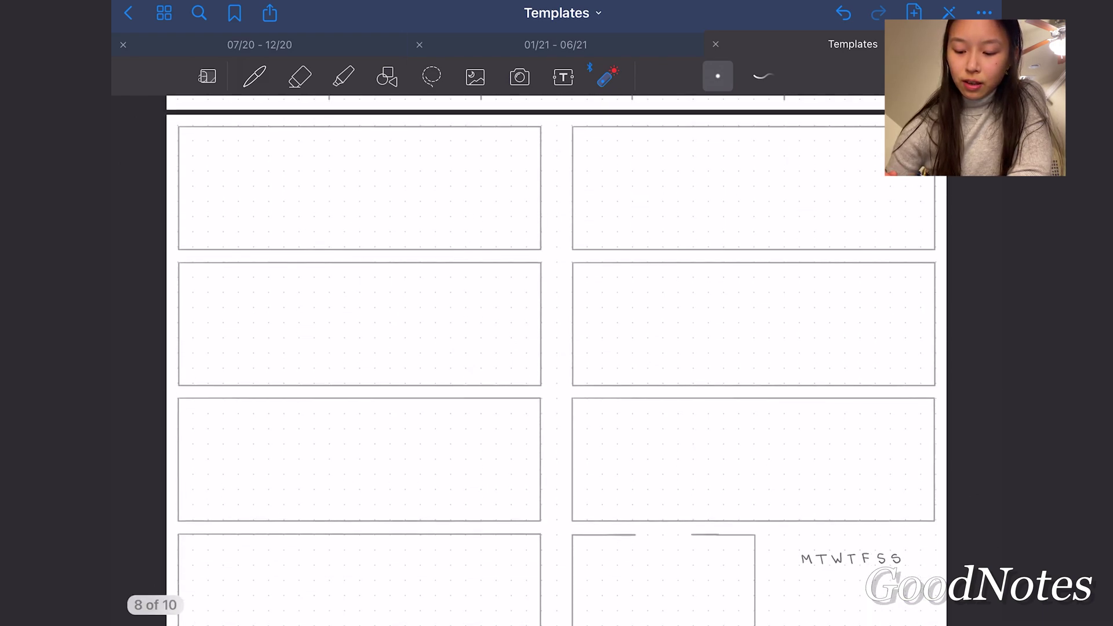
{"action": "scroll", "coordinate": [556, 348], "scroll_direction": "down", "scroll_amount": 2}
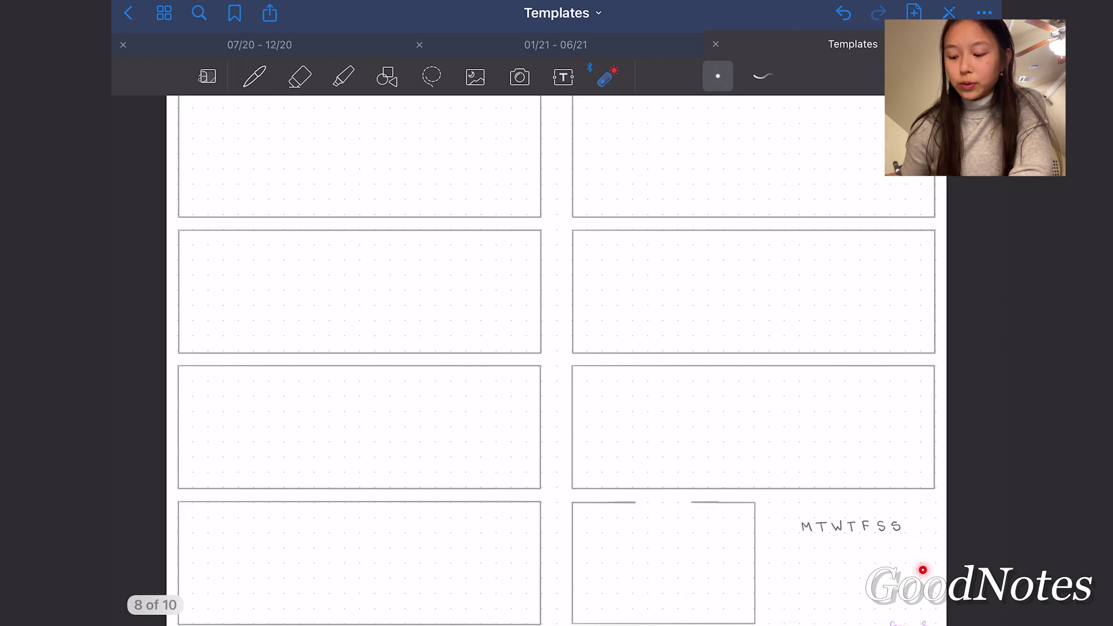
{"action": "scroll", "coordinate": [558, 348], "scroll_direction": "down", "scroll_amount": 6}
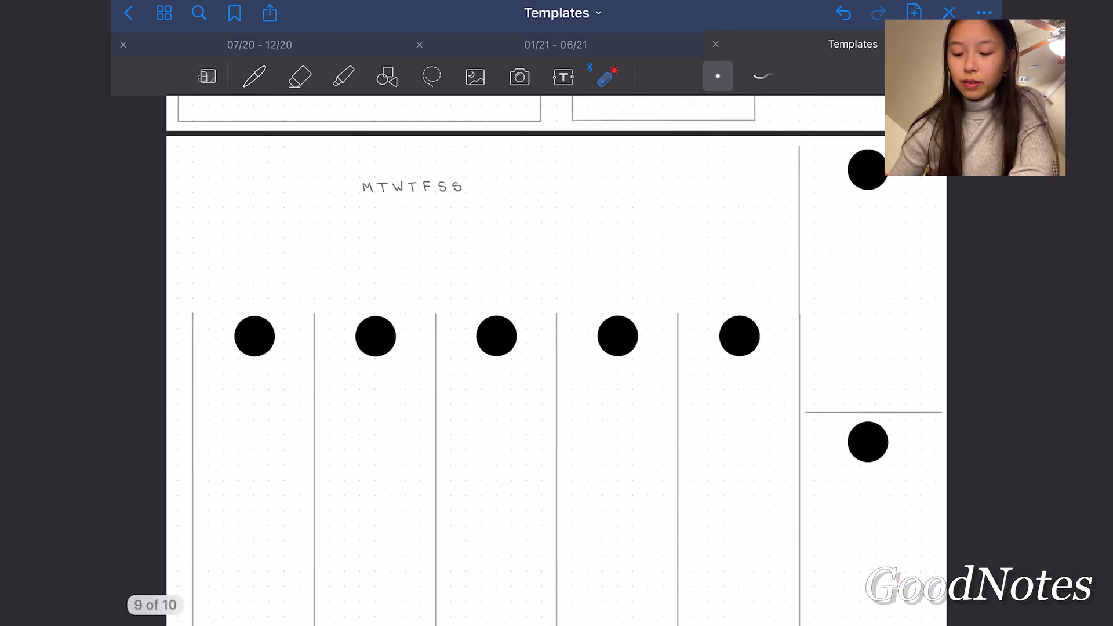
{"action": "scroll", "coordinate": [557, 348], "scroll_direction": "down", "scroll_amount": 1}
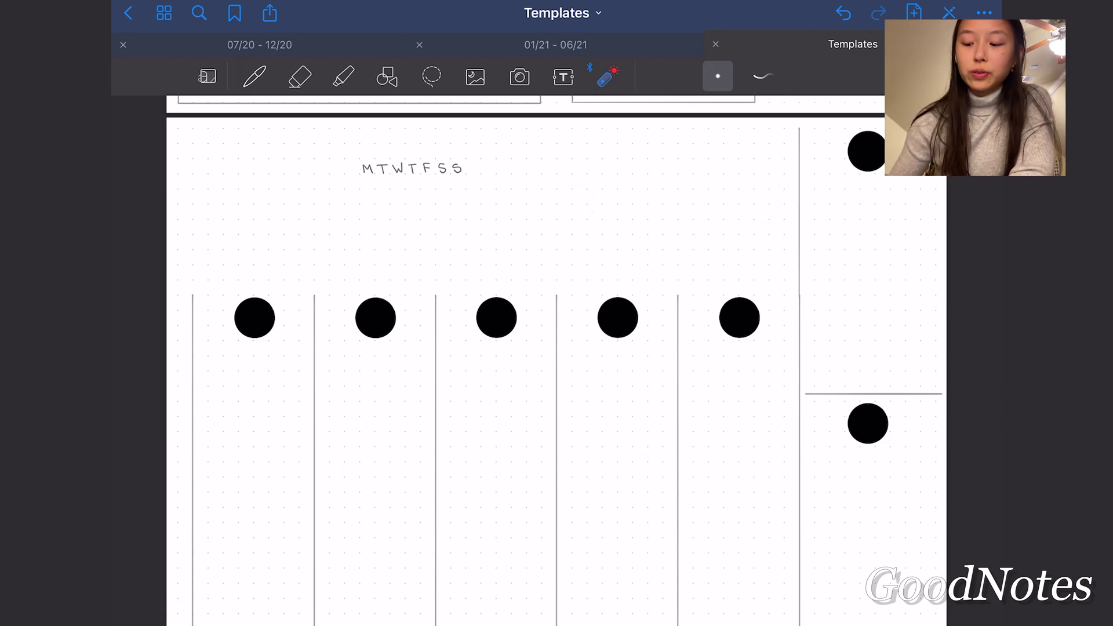
{"action": "scroll", "coordinate": [557, 348], "scroll_direction": "down", "scroll_amount": 1}
{"action": "scroll", "coordinate": [558, 347], "scroll_direction": "down", "scroll_amount": 5}
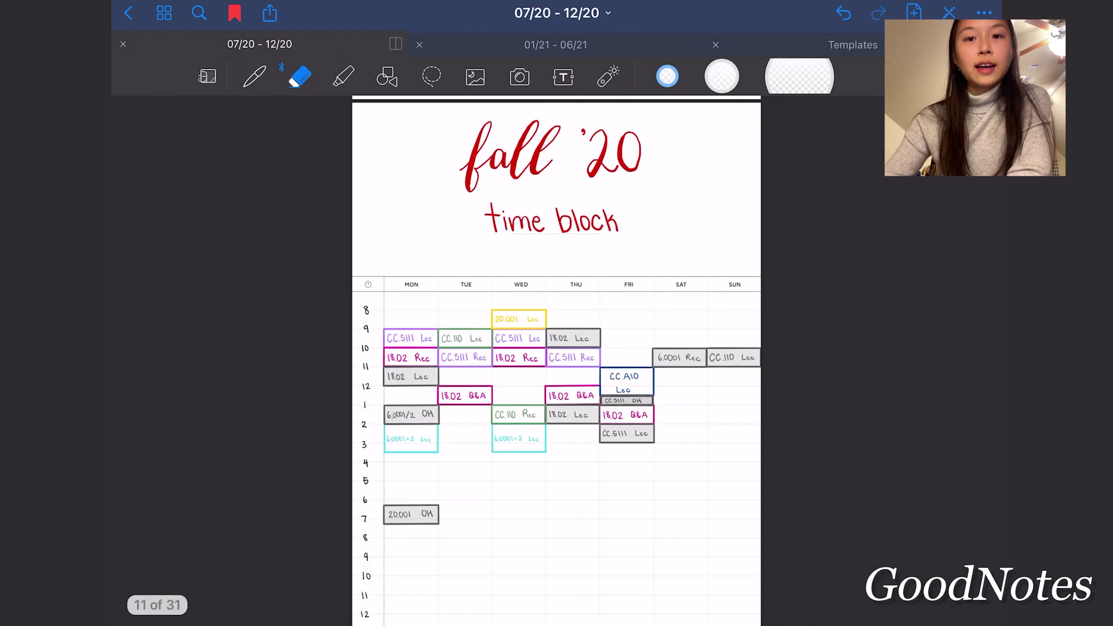
{"action": "scroll", "coordinate": [557, 365], "scroll_direction": "down", "scroll_amount": 1}
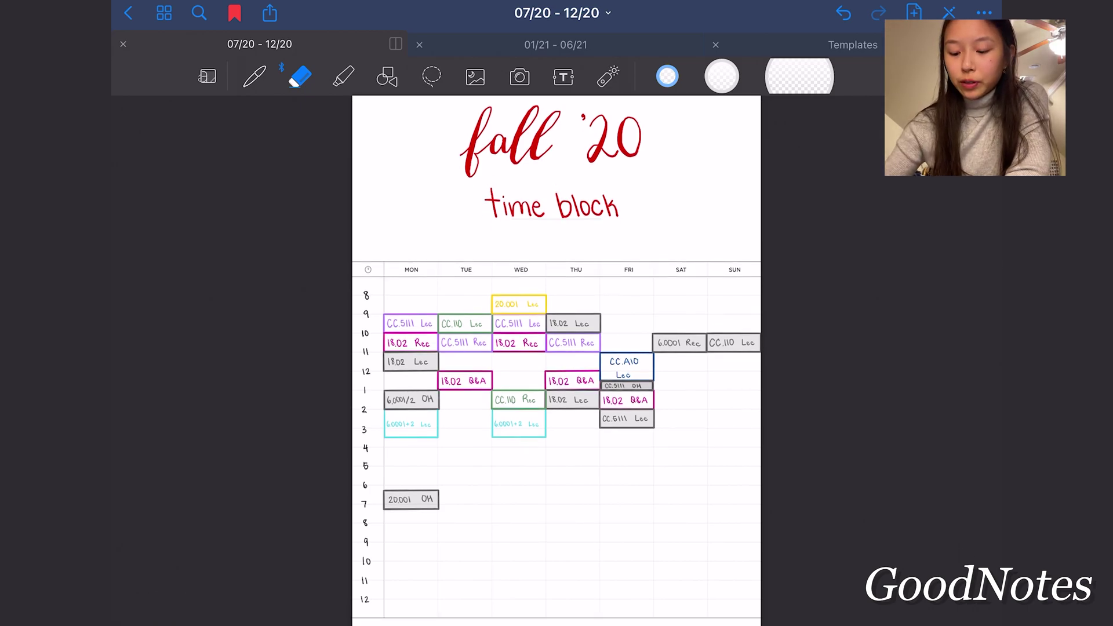
Replace the eraser with the laser pointer on the fall '20 time block page.
{"action": "left_click", "coordinate": [608, 76]}
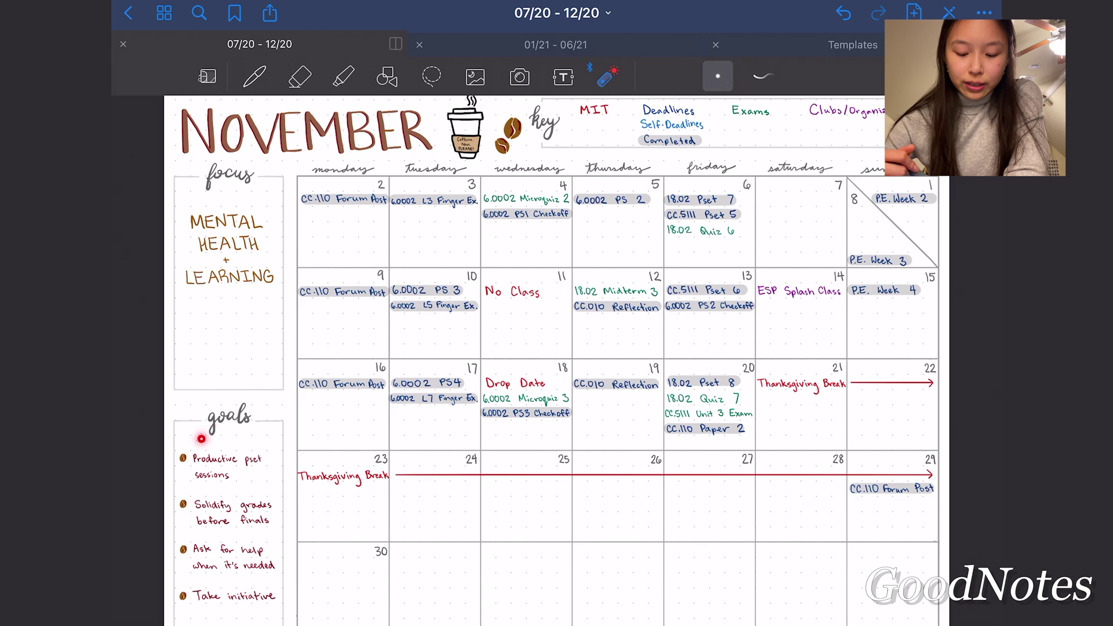
{"action": "scroll", "coordinate": [221, 551], "scroll_direction": "up", "scroll_amount": 5}
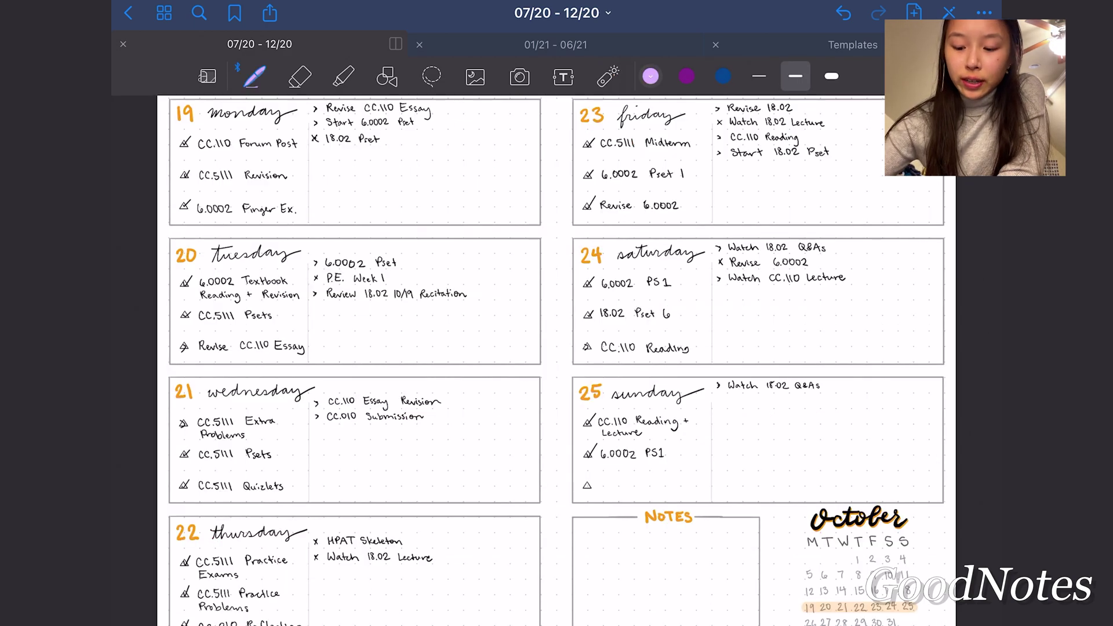
Select the laser pointer instead of the pen on the October 19–25 weekly spread.
{"action": "left_click", "coordinate": [607, 77]}
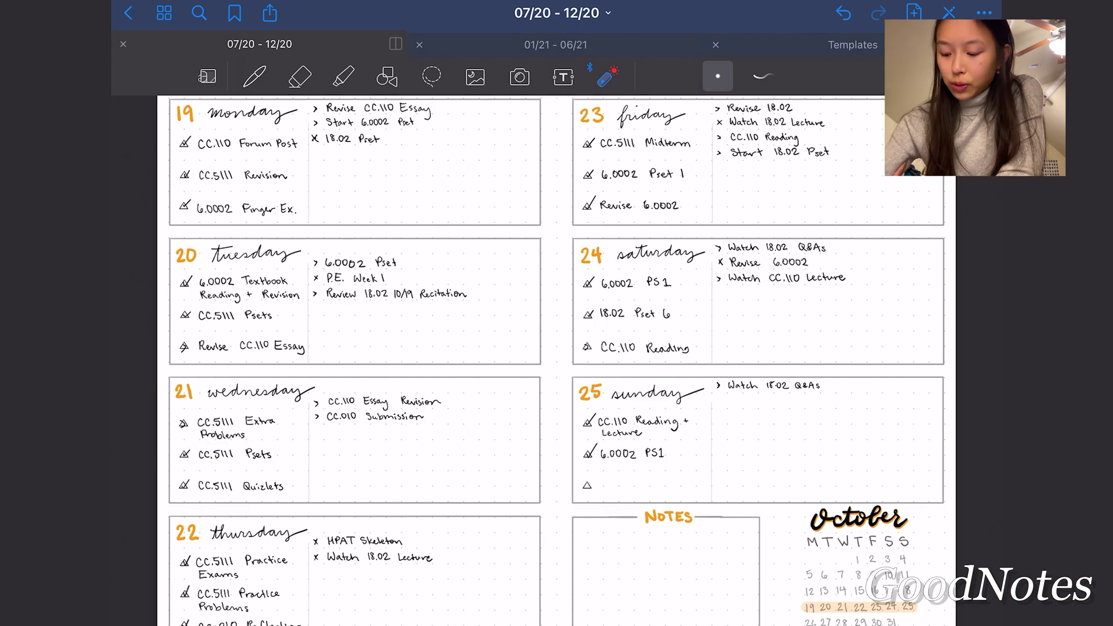
{"action": "scroll", "coordinate": [557, 349], "scroll_direction": "down", "scroll_amount": 5}
{"action": "scroll", "coordinate": [557, 348], "scroll_direction": "down", "scroll_amount": 5}
{"action": "scroll", "coordinate": [557, 349], "scroll_direction": "up", "scroll_amount": 3}
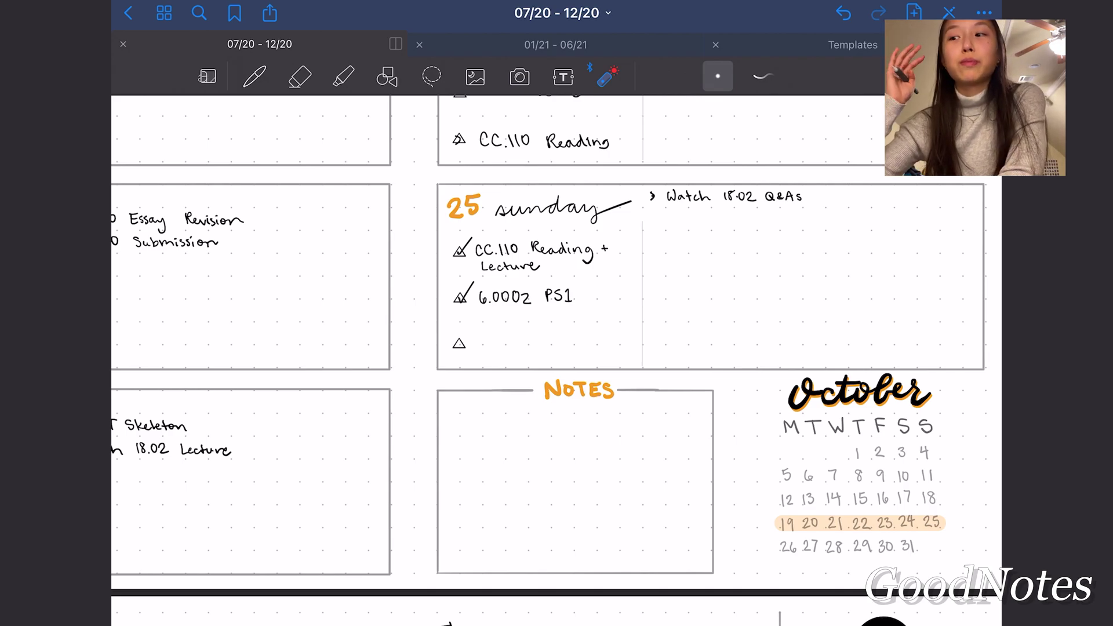
Switch to the 01/21 - 06/21 notebook, showing its filled January–June future log.
{"action": "left_click", "coordinate": [555, 43]}
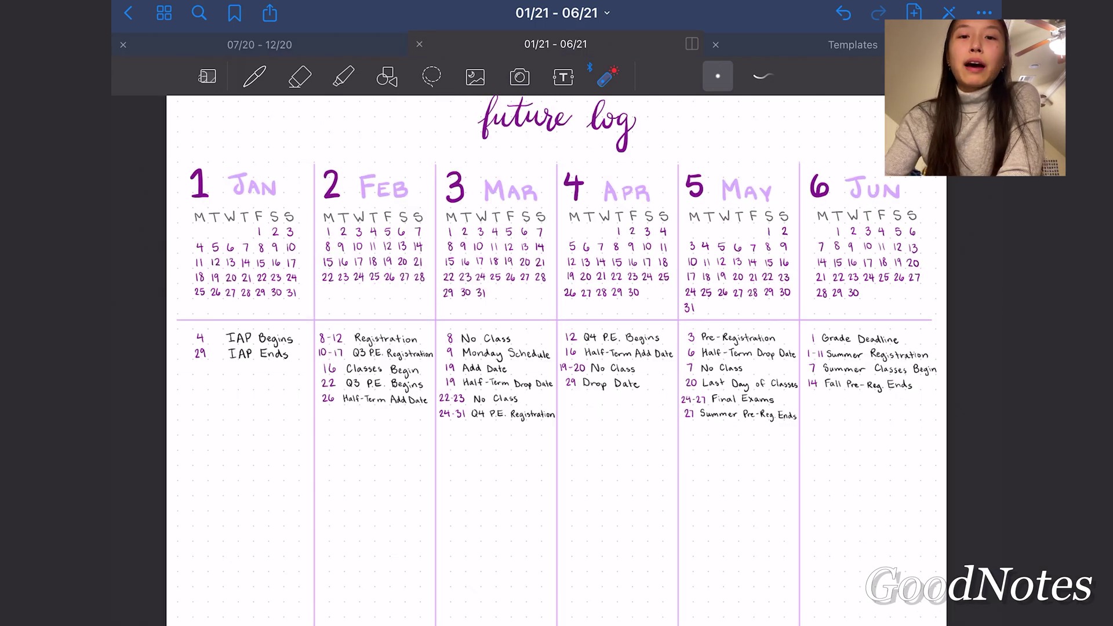